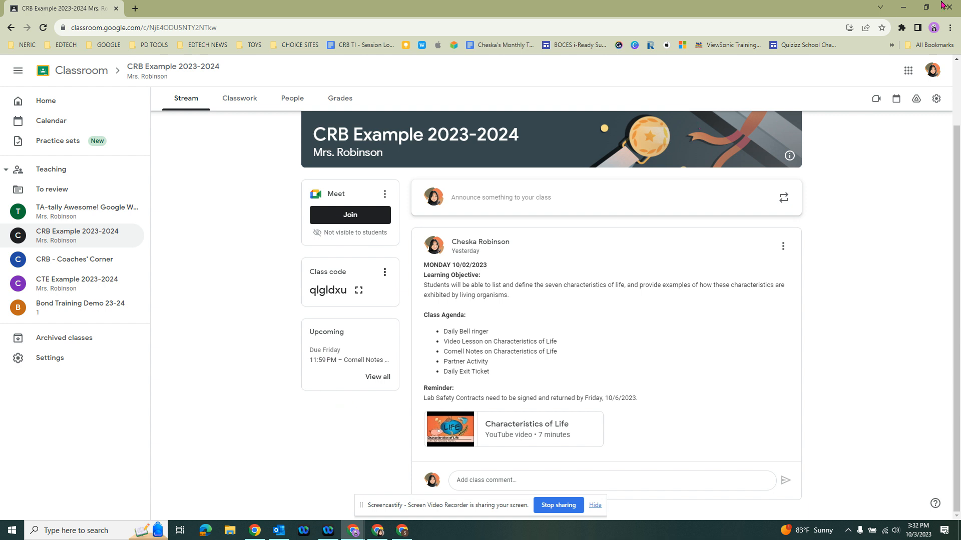
Switch from the teacher's Classroom window to the student's, enlarge it to full screen and open the student's to-do list
click(903, 10)
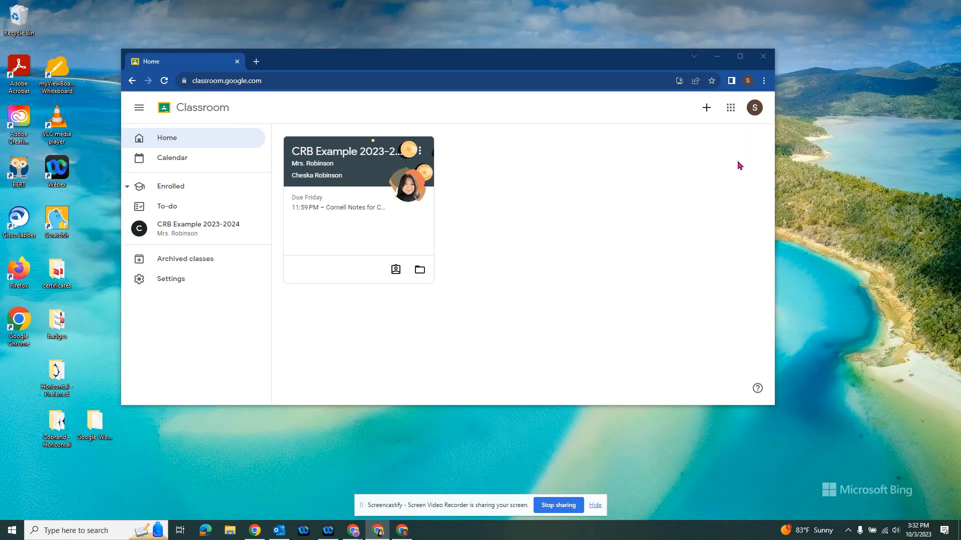
click(739, 56)
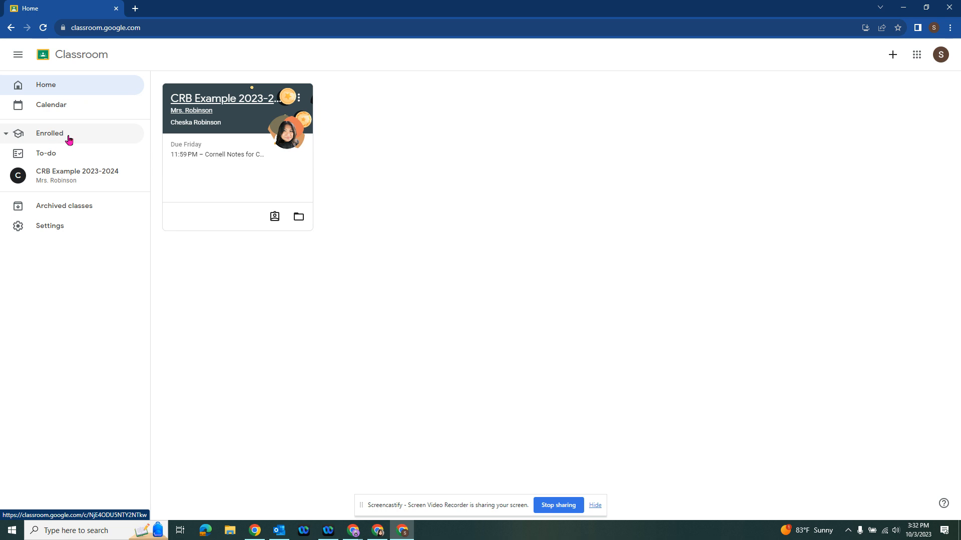
click(54, 157)
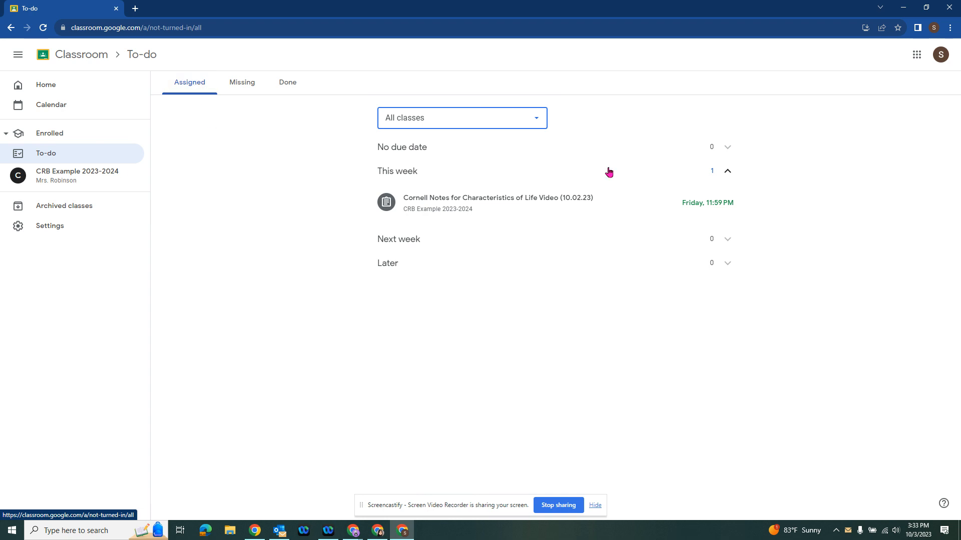
Review the student's missing and completed work for all classes, and return to the assigned work
click(249, 88)
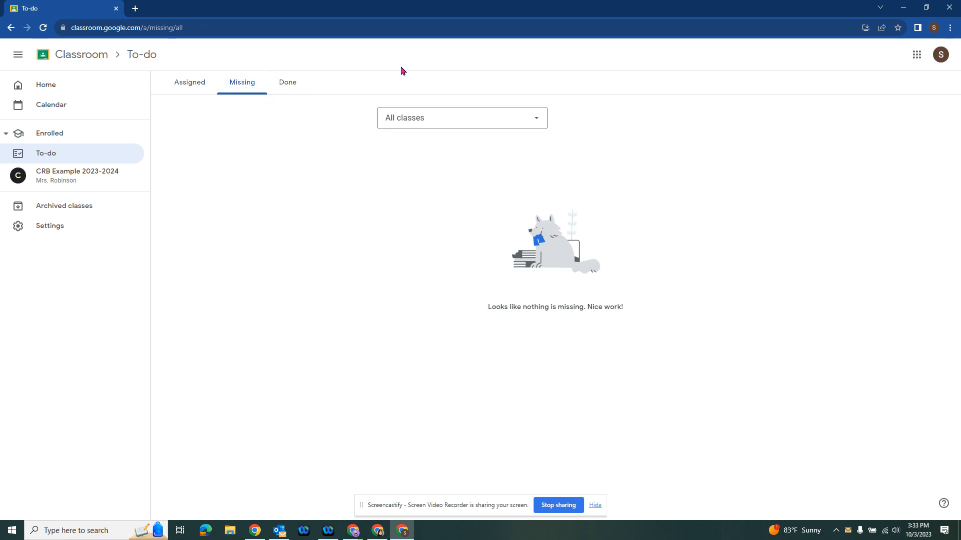
click(289, 85)
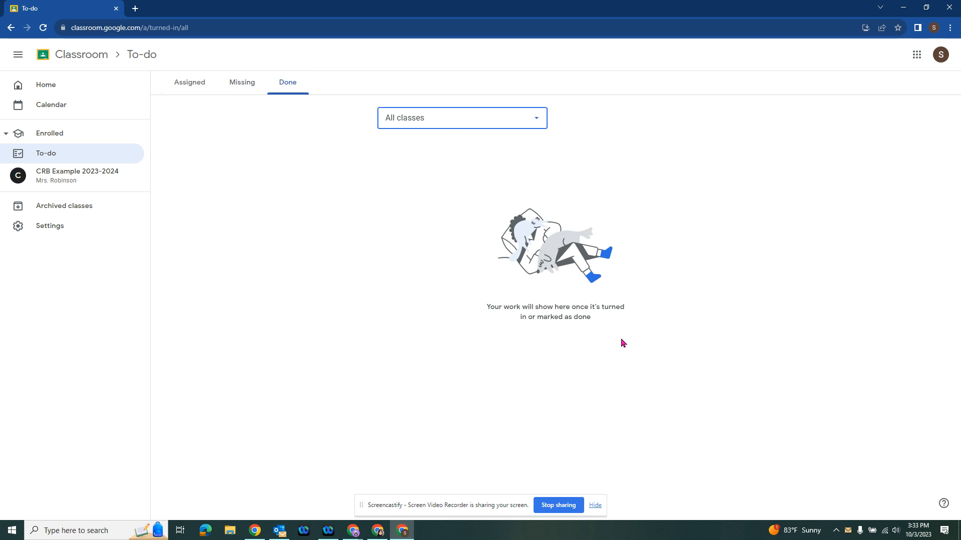
click(200, 89)
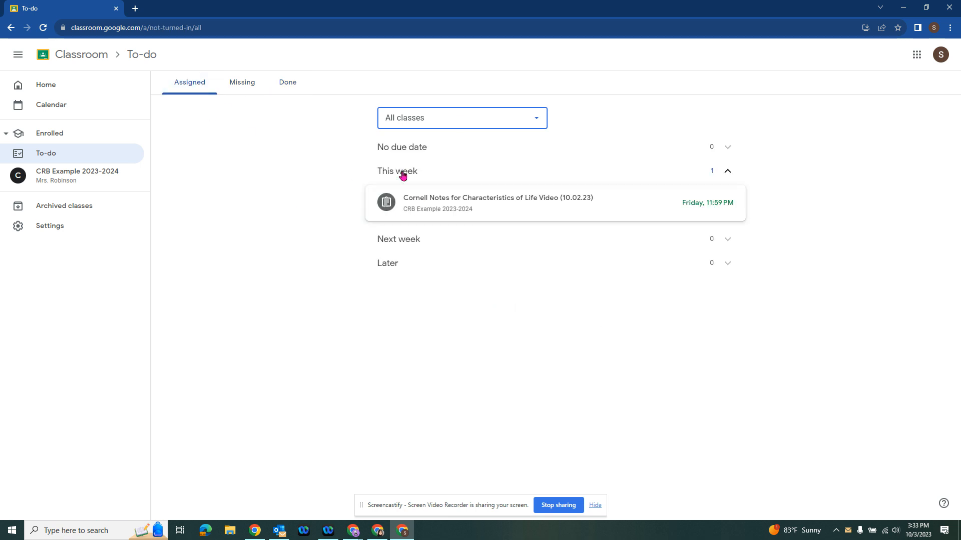
Open the upcoming Cornell Notes assignment in the CRB Example 2023-2024 class and dismiss the due-date and turn-in notices
click(77, 181)
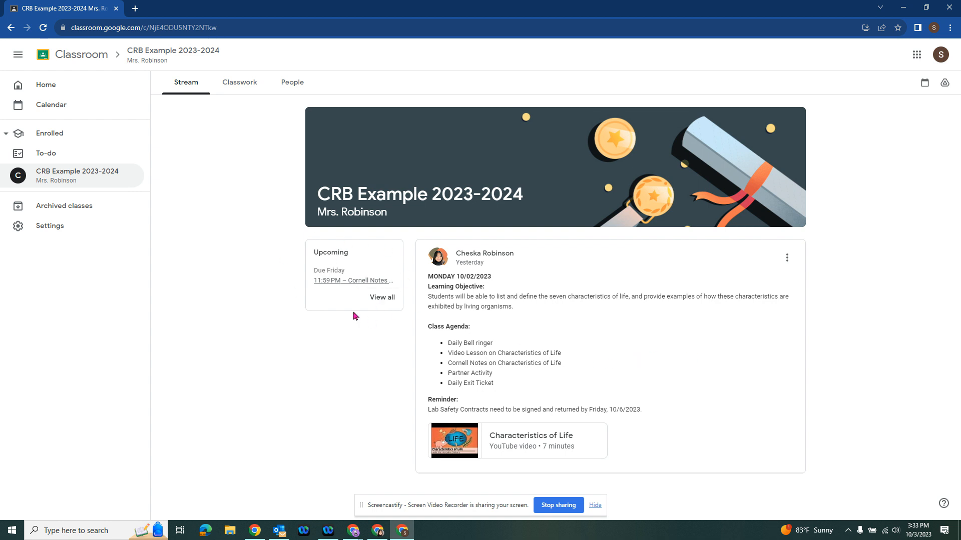
click(354, 283)
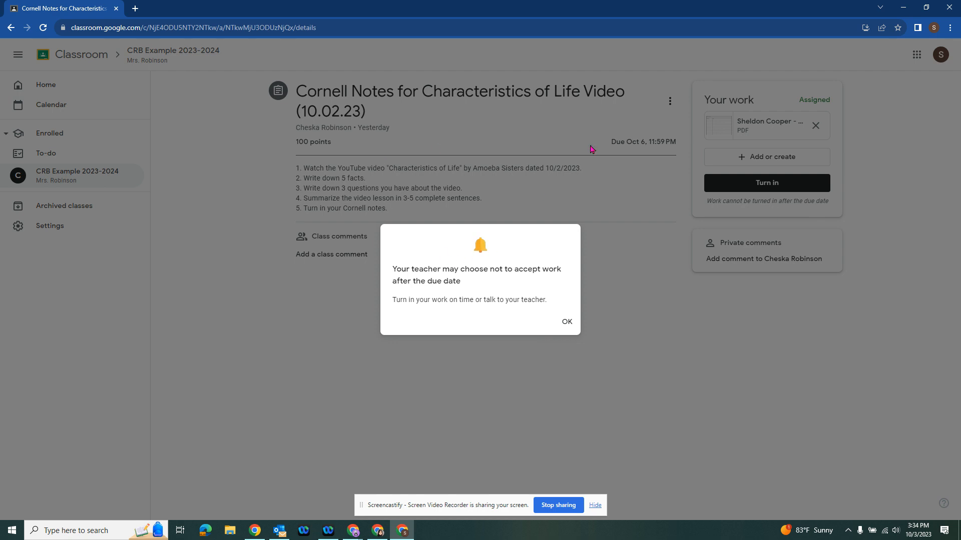
click(565, 323)
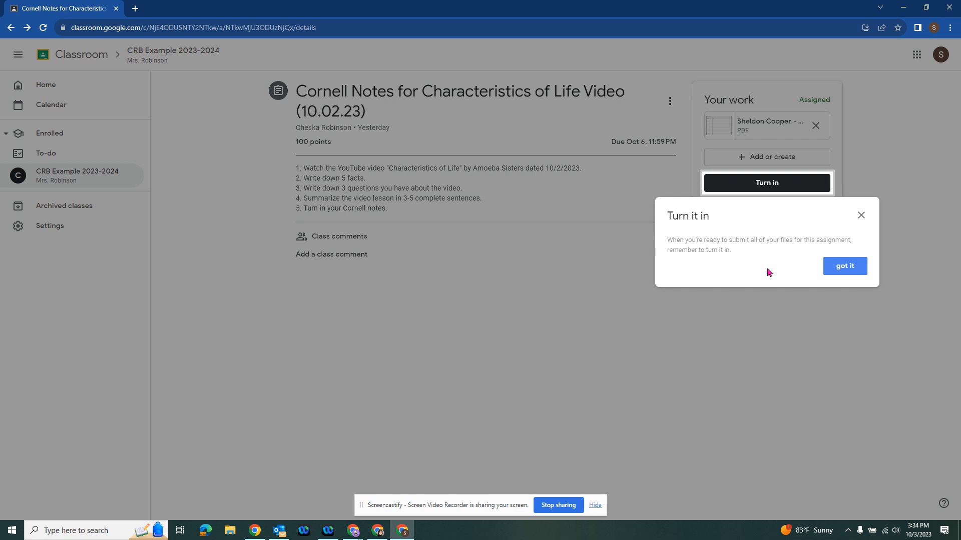
click(845, 266)
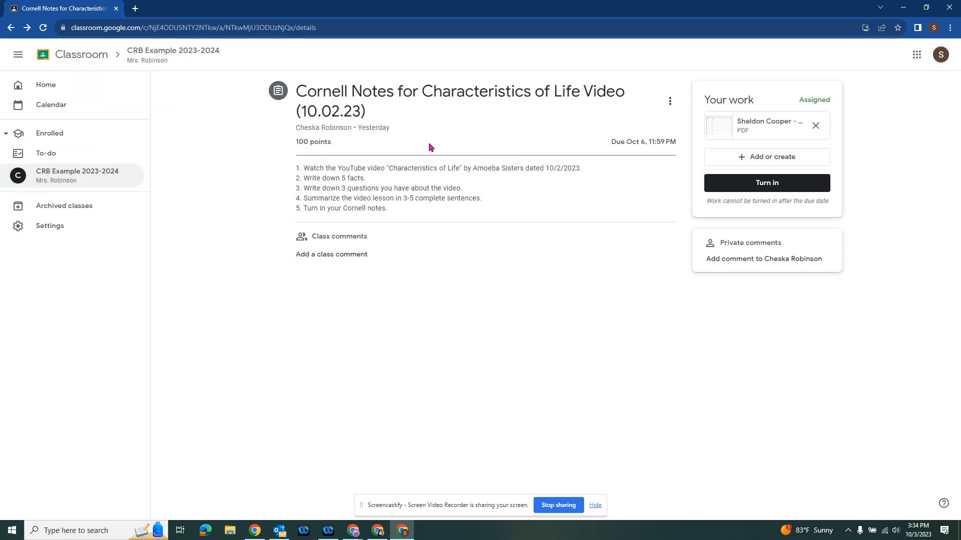
Preview the student's attached Cornell Notes Template PDF and look through its pages
click(742, 135)
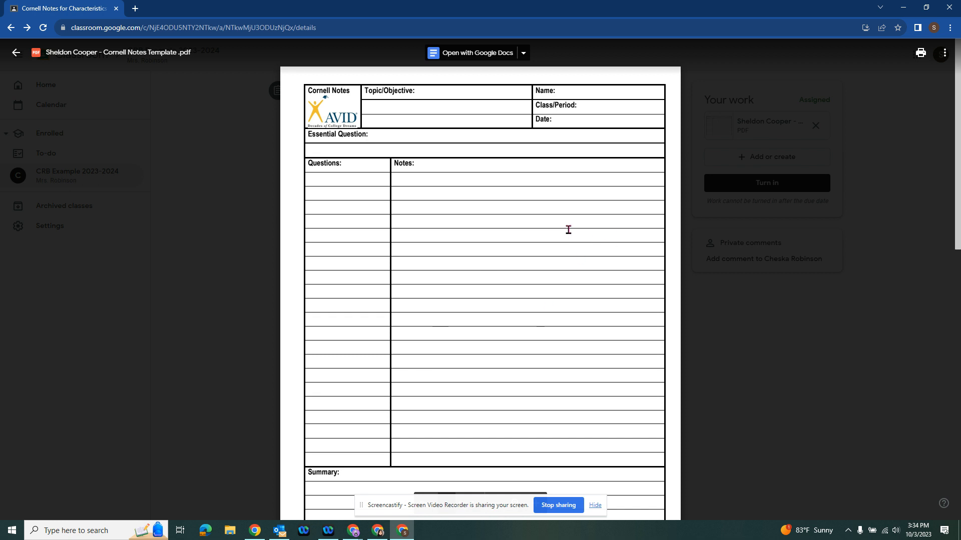
scroll(536, 197, down, 6)
scroll(572, 298, down, 5)
scroll(594, 370, up, 11)
Open the Cornell Notes Template PDF with Google Docs and examine the converted document's layout and whether notes can be entered in it
click(512, 56)
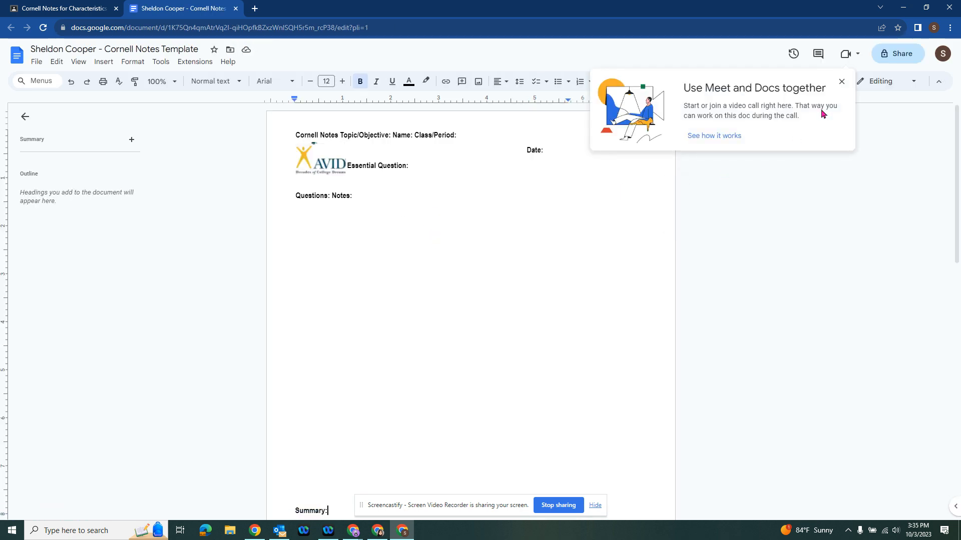
click(841, 82)
scroll(415, 225, down, 4)
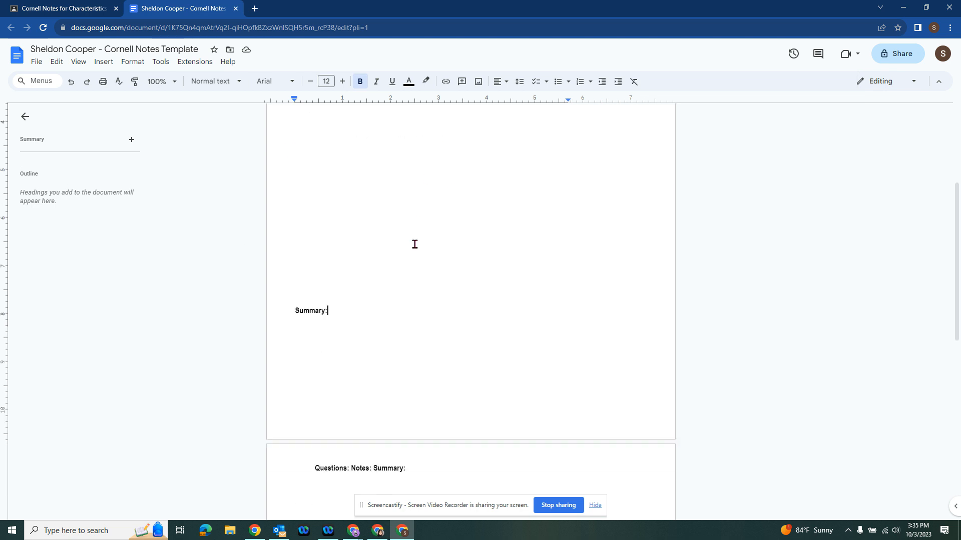
scroll(465, 413, down, 3)
scroll(511, 367, down, 6)
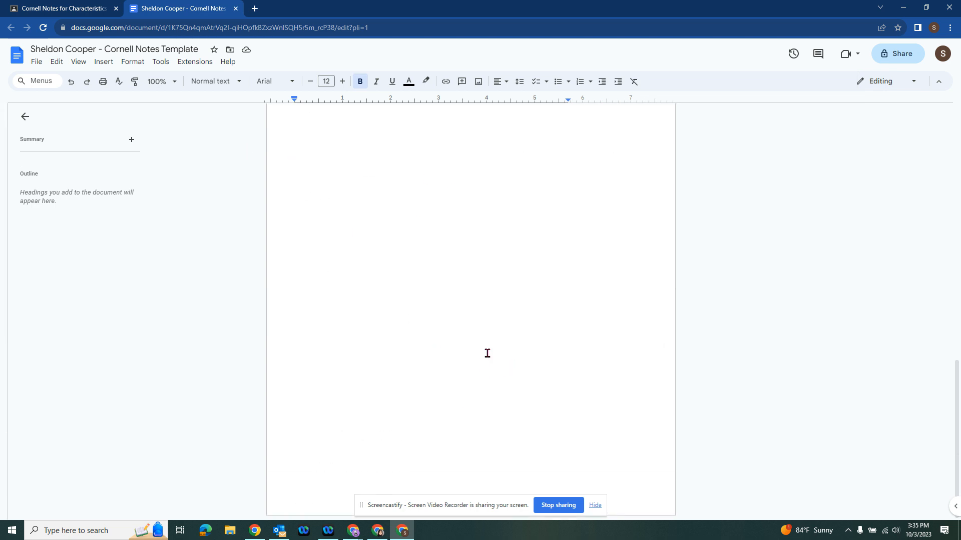
scroll(490, 264, up, 12)
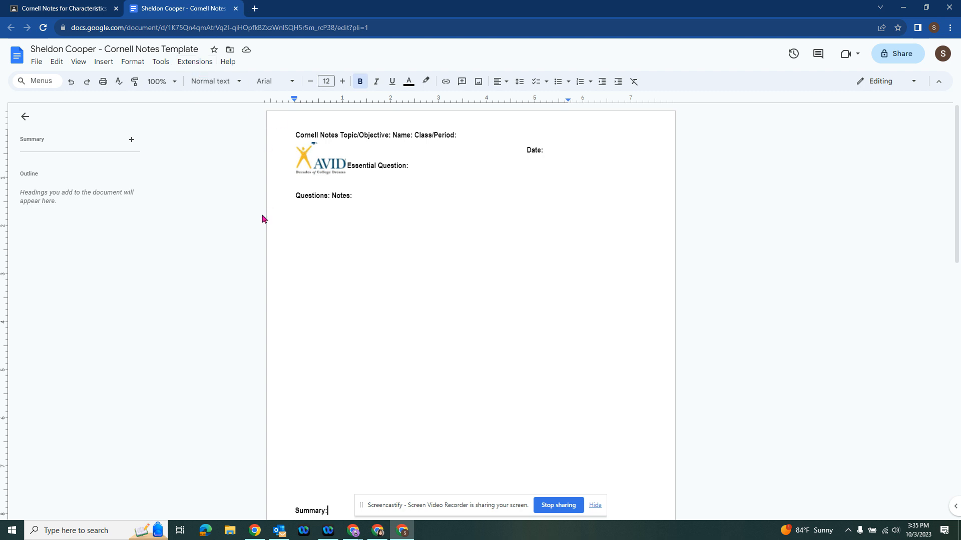
double_click(358, 243)
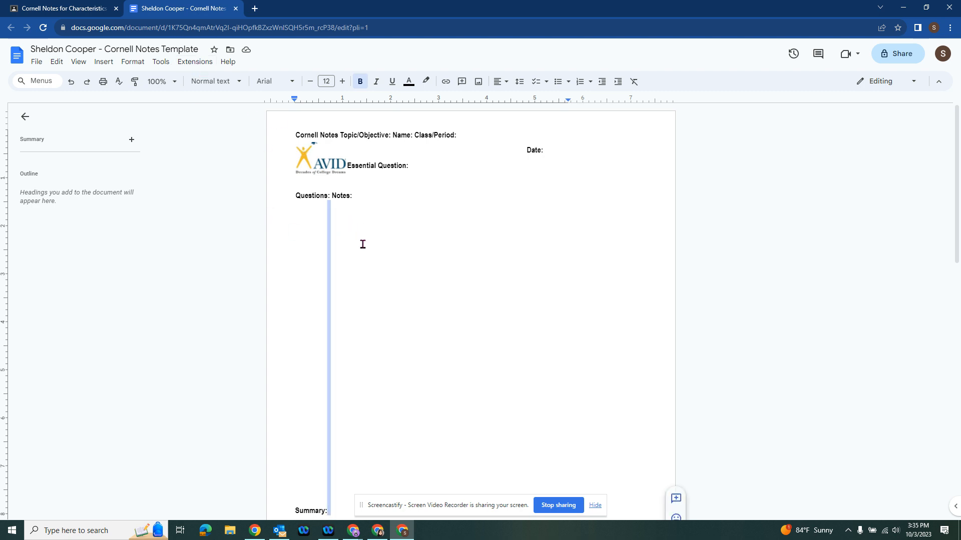
click(311, 232)
double_click(358, 208)
Leave the PDF preview in Classroom and close the converted Google Docs copy of the template
click(17, 7)
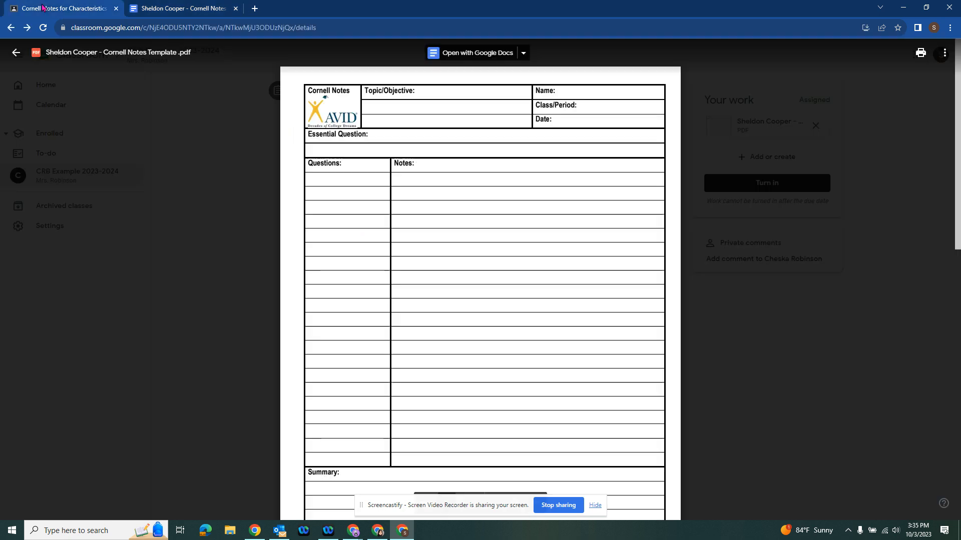
click(18, 54)
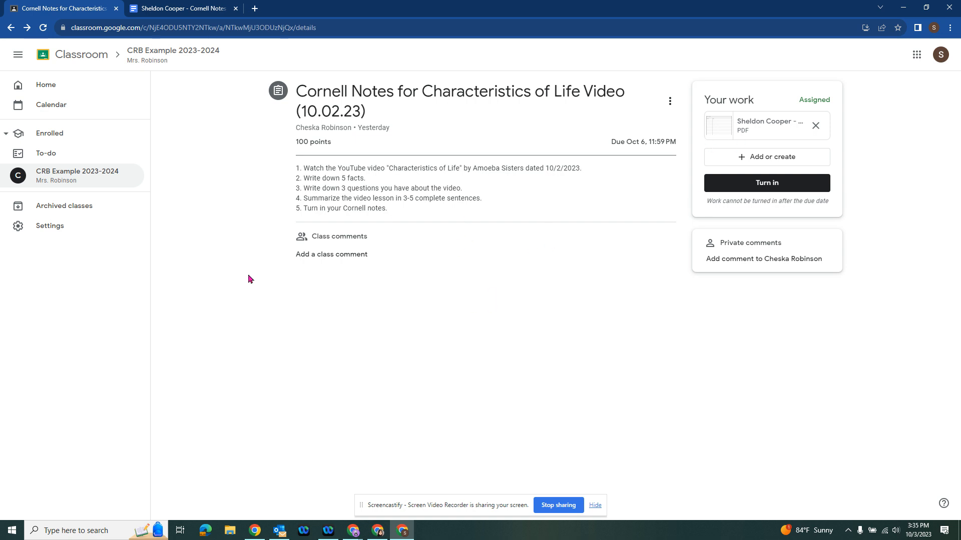
click(158, 5)
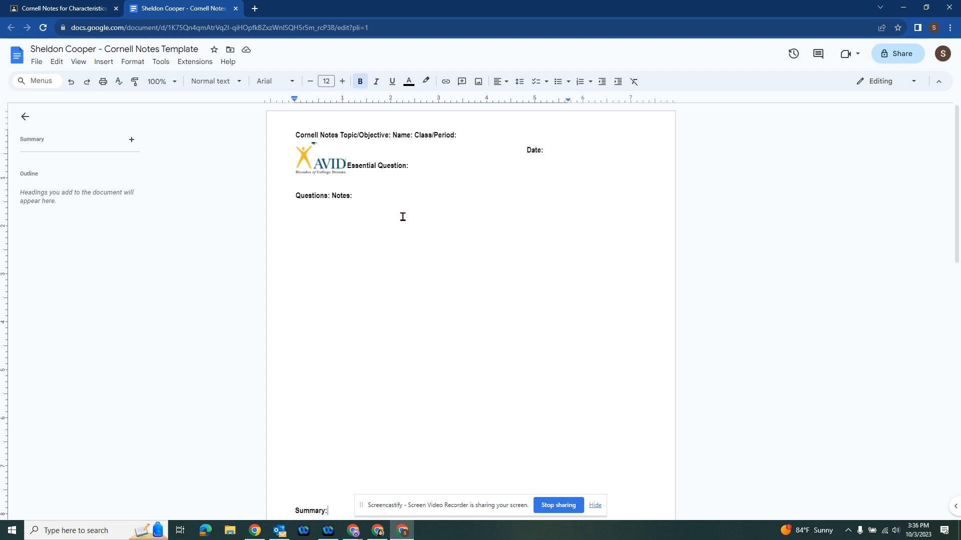
click(236, 9)
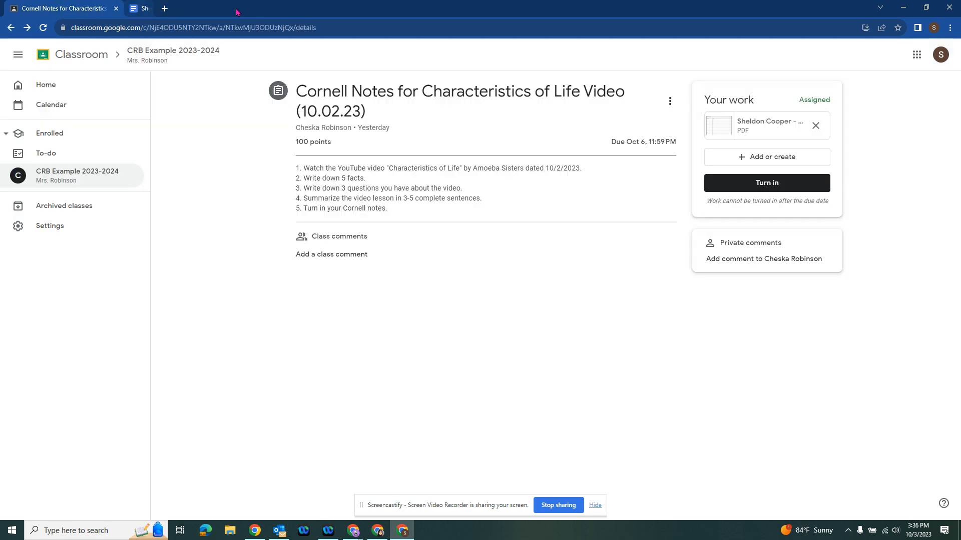
Create a new Google Docs file in the assignment's student work, open it through the blocked pop-up link and acknowledge the view history notice
click(770, 160)
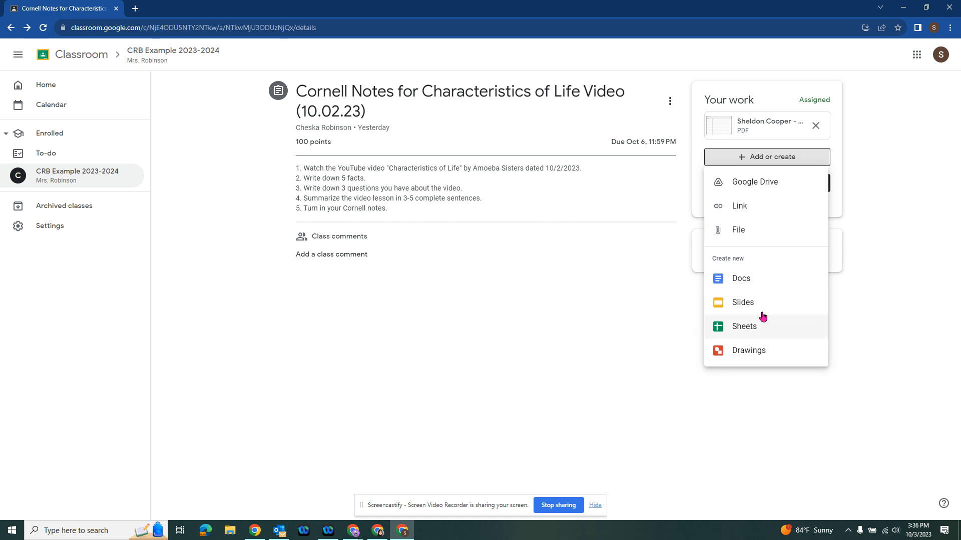
click(761, 285)
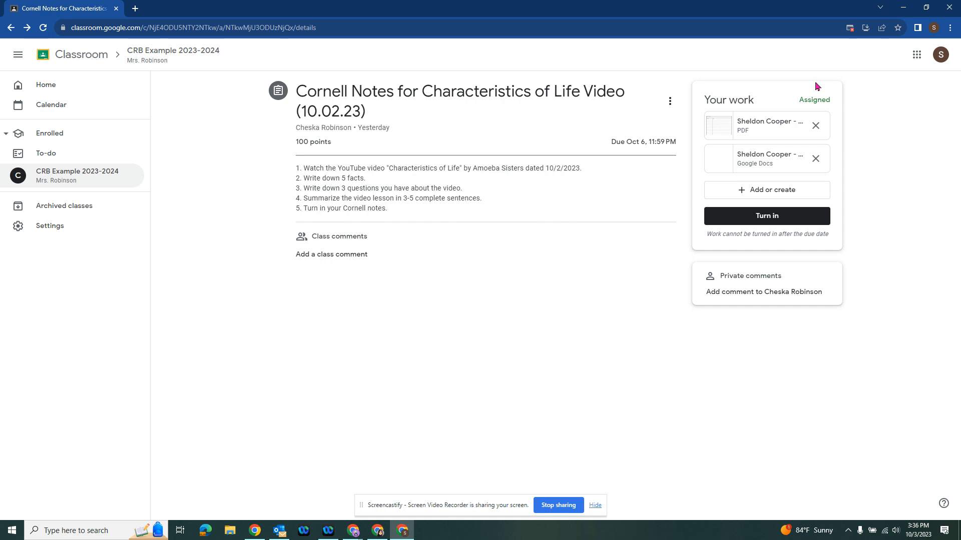
click(851, 28)
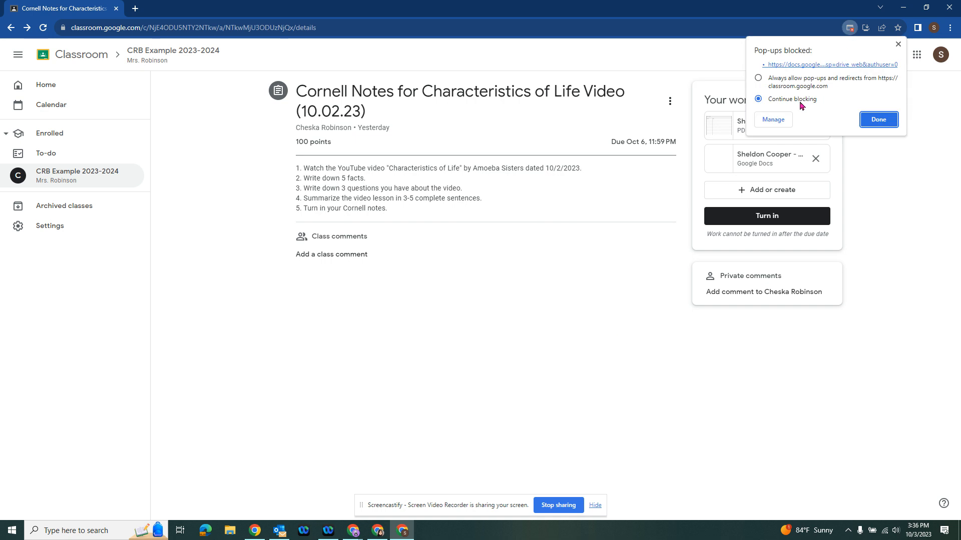
click(815, 66)
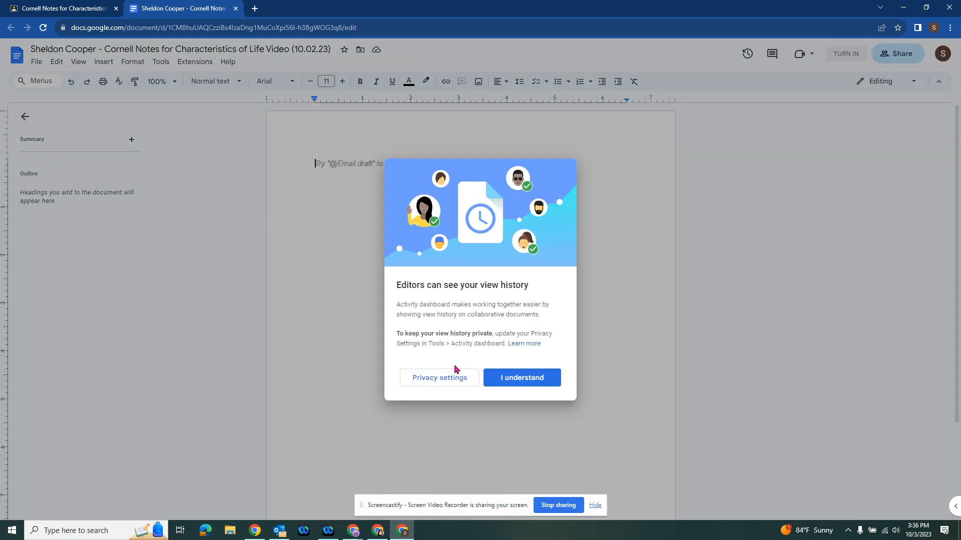
click(509, 379)
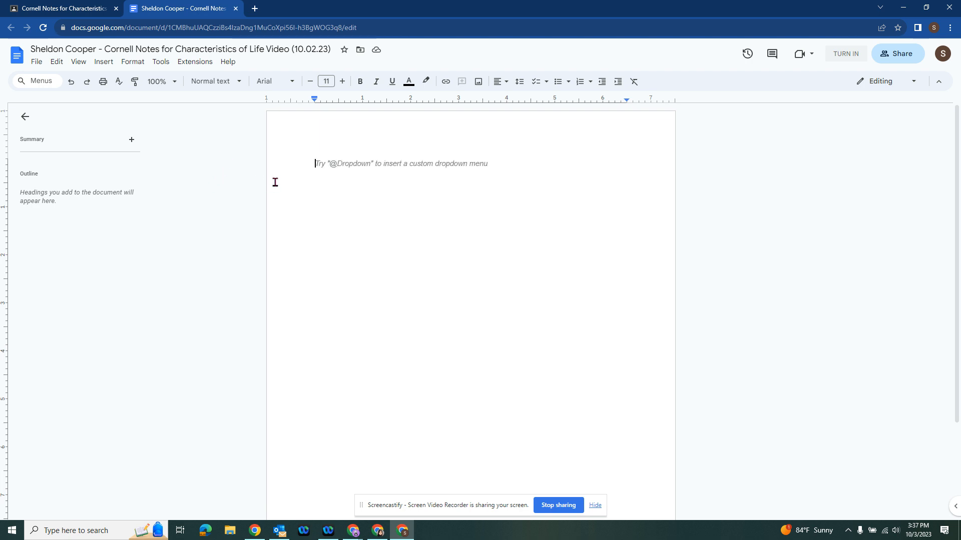
Turn on the Voice typing tool and move its microphone box beside the blank page
click(181, 64)
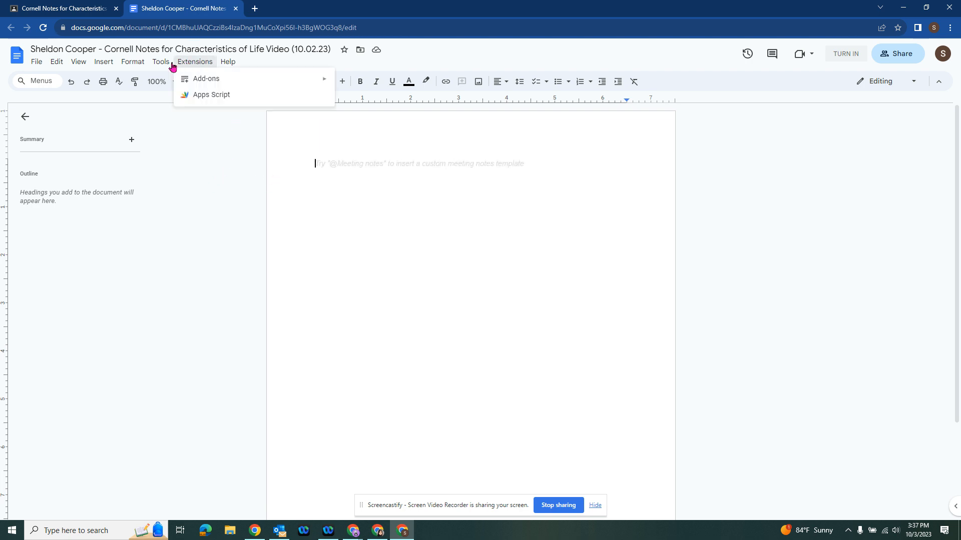
mouse_move(139, 66)
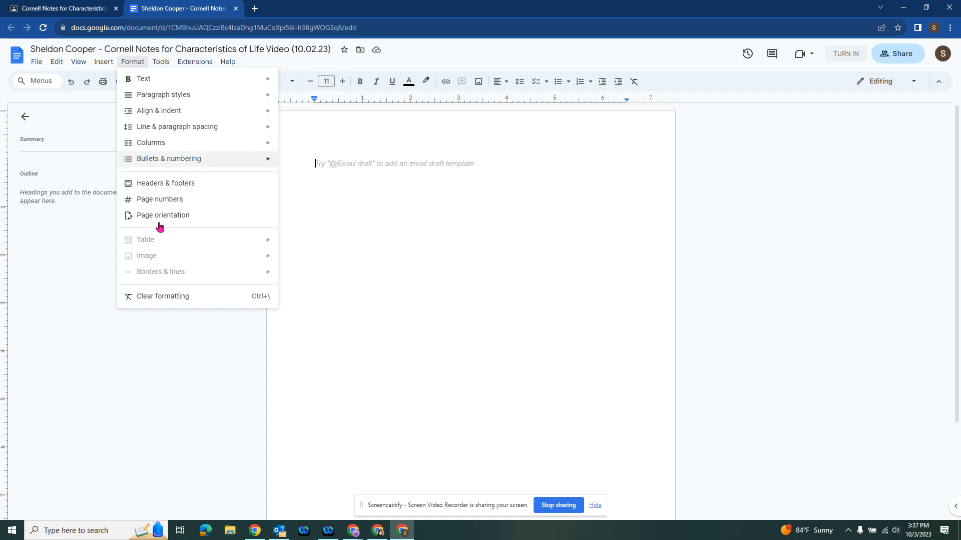
click(159, 65)
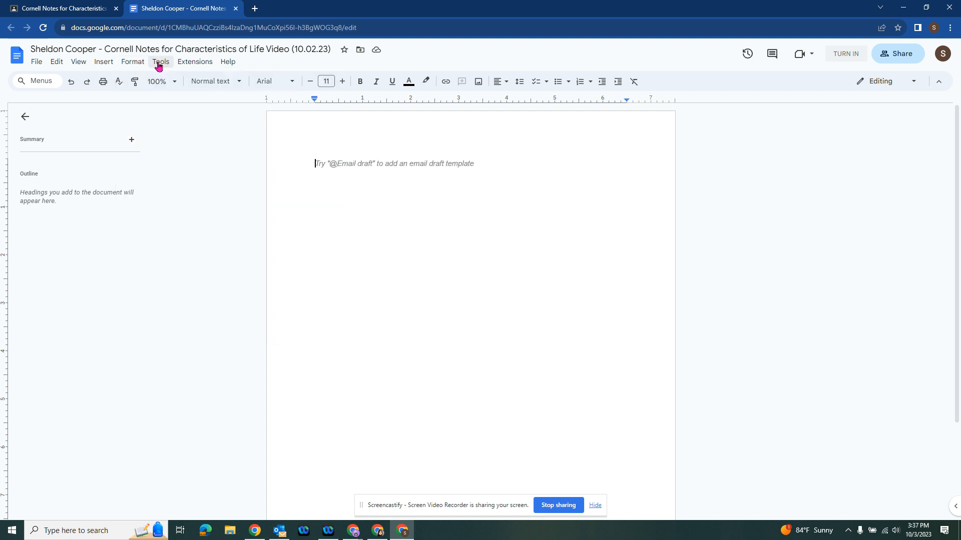
click(159, 66)
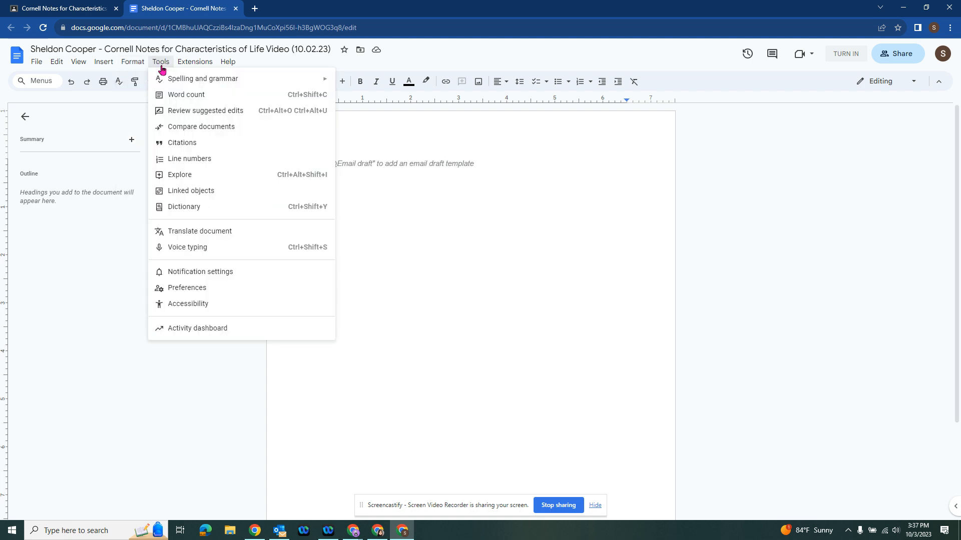
click(199, 248)
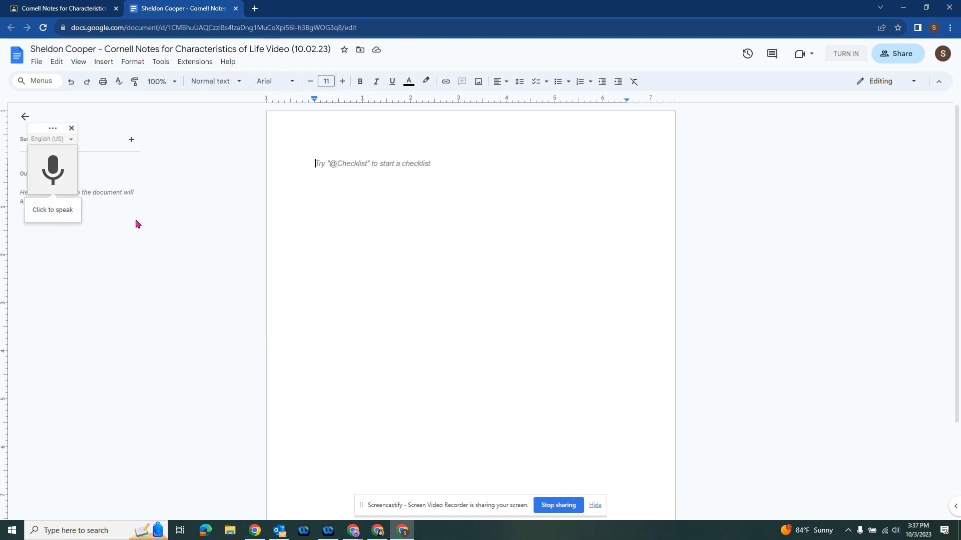
drag(44, 126, 200, 154)
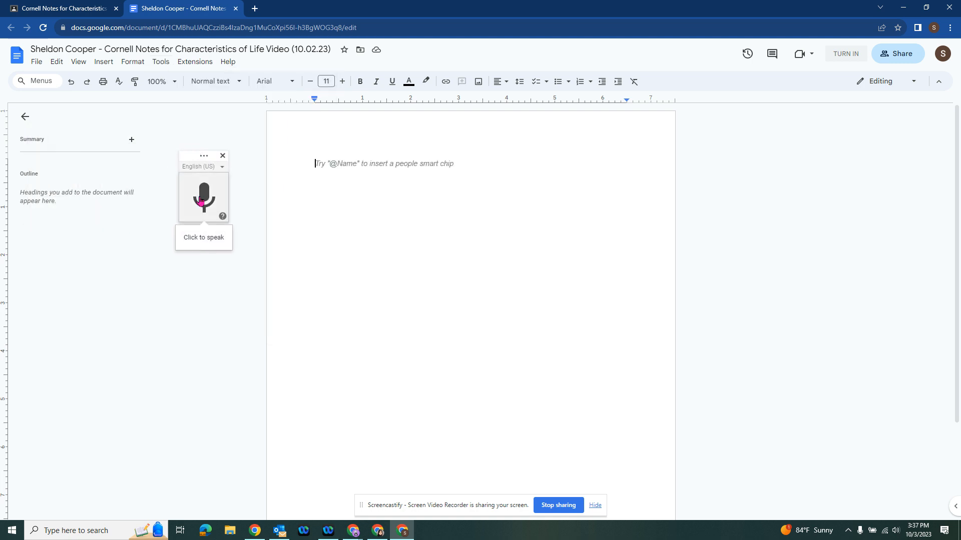
Allow microphone access and dictate sample notes saying that living organisms are made out of cells, then stop the dictation
click(204, 199)
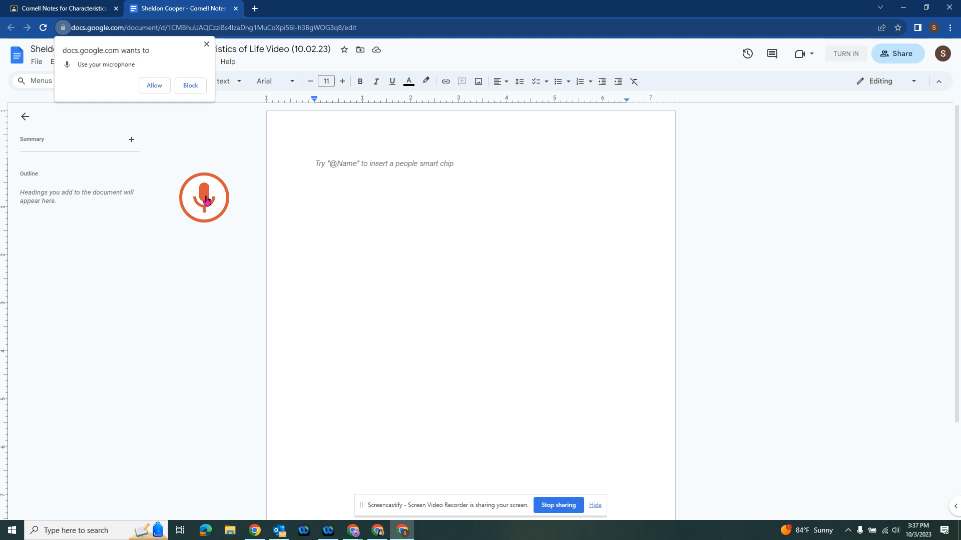
click(158, 87)
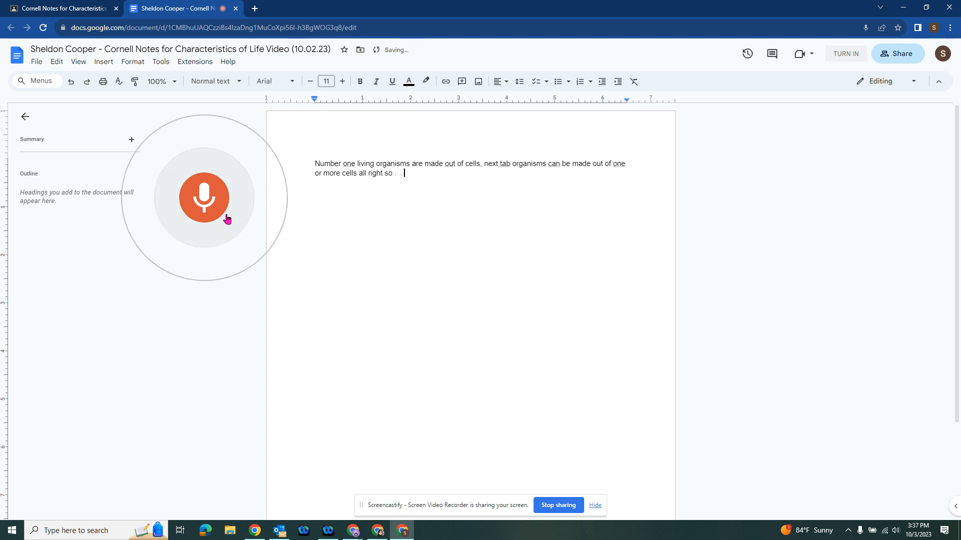
click(209, 220)
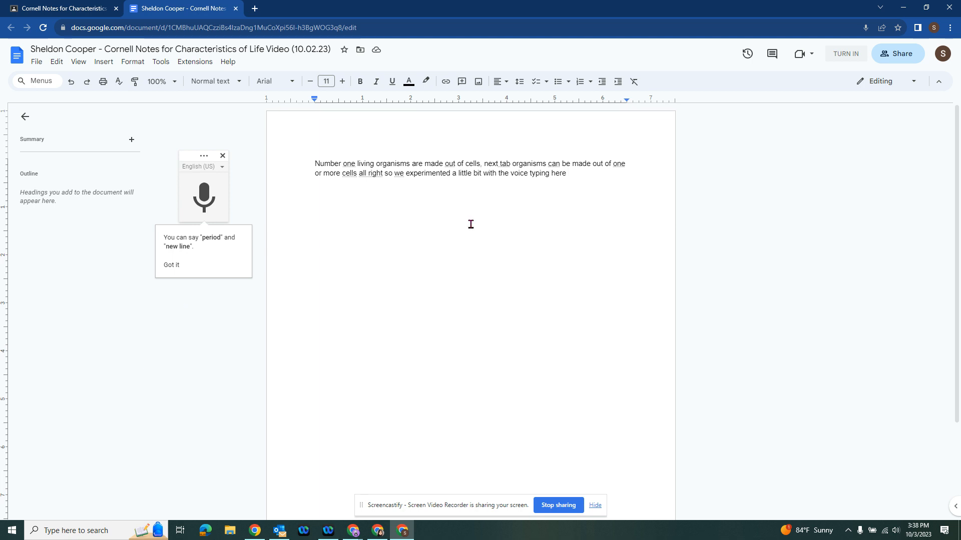
Delete all of the dictated text from the document
drag(599, 182, 297, 148)
key(BackSpace)
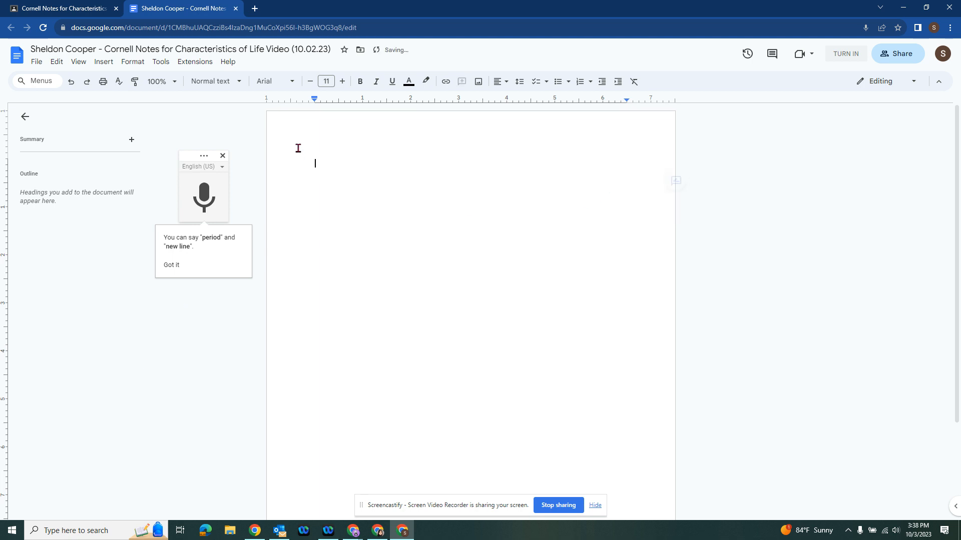
Start a numbered list, dictate five facts about living organisms and cells with Voice typing, one per item, and close the voice tool
click(580, 84)
click(204, 205)
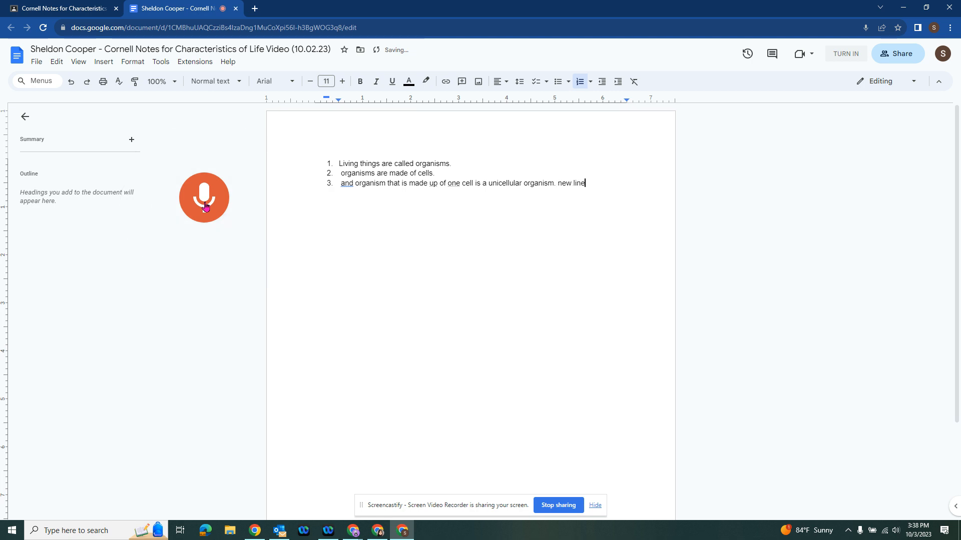
key(Return)
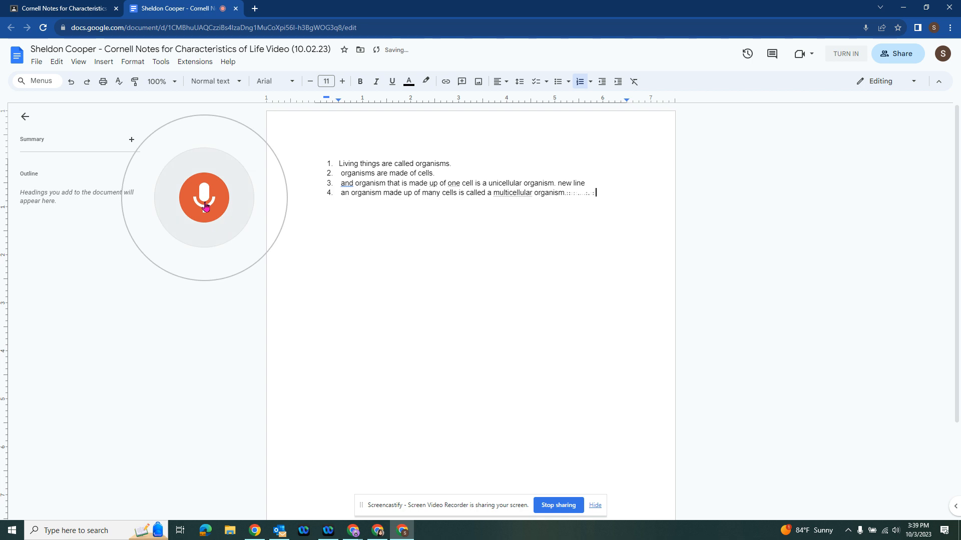
key(Return)
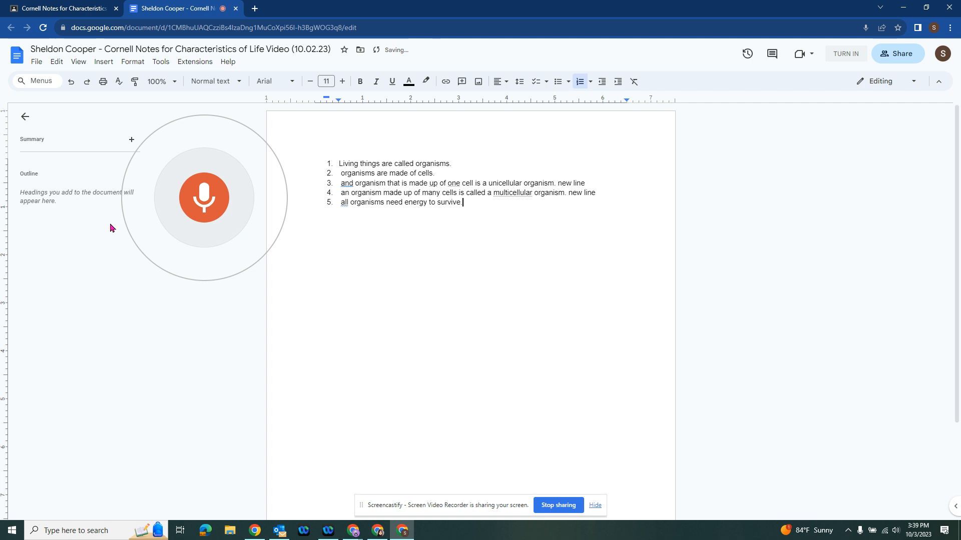
click(205, 207)
click(223, 156)
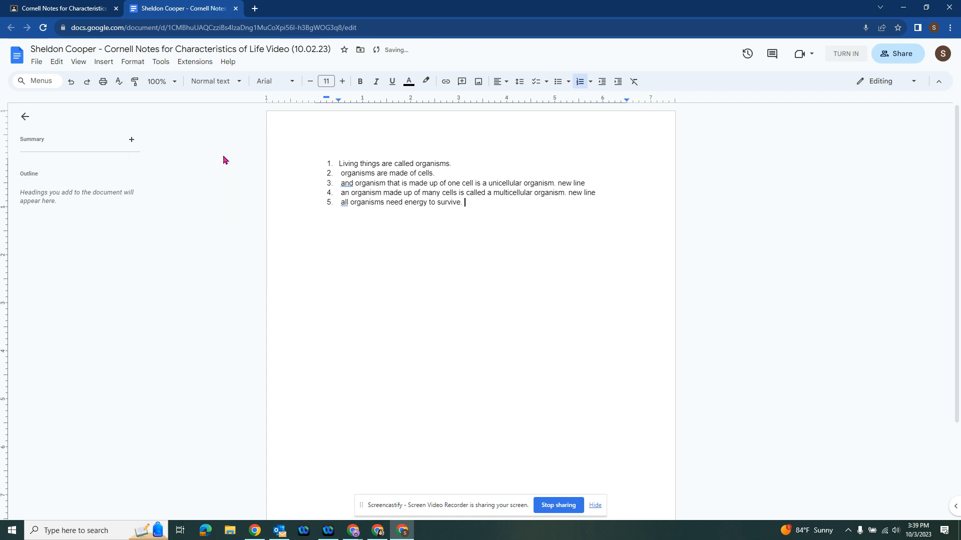
Delete the stray words "new line" from list items 3 and 4, and accept the suggested correction "an" at the start of item 3
click(591, 184)
key(BackSpace)
key(BackSpace)
key(BackSpace)
key(BackSpace)
key(BackSpace)
key(BackSpace)
key(BackSpace)
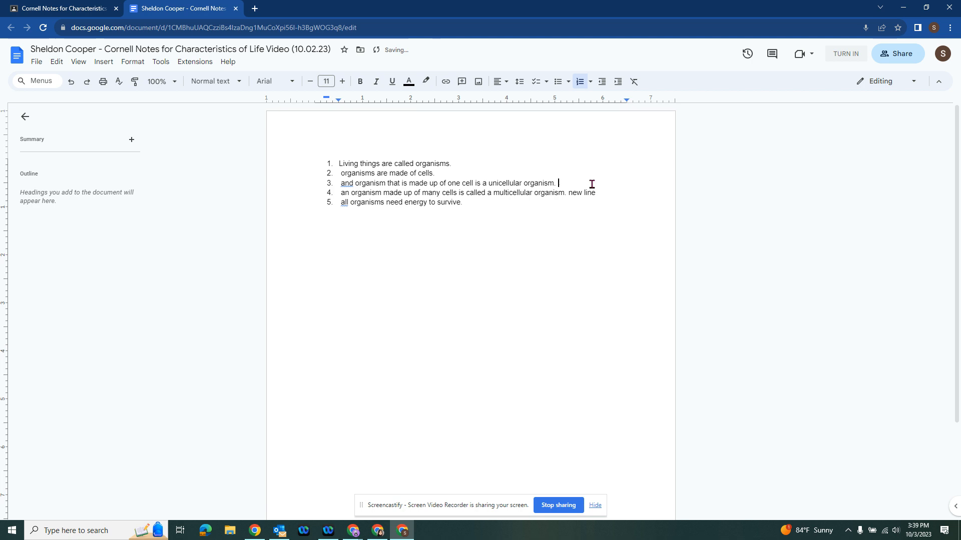
click(597, 192)
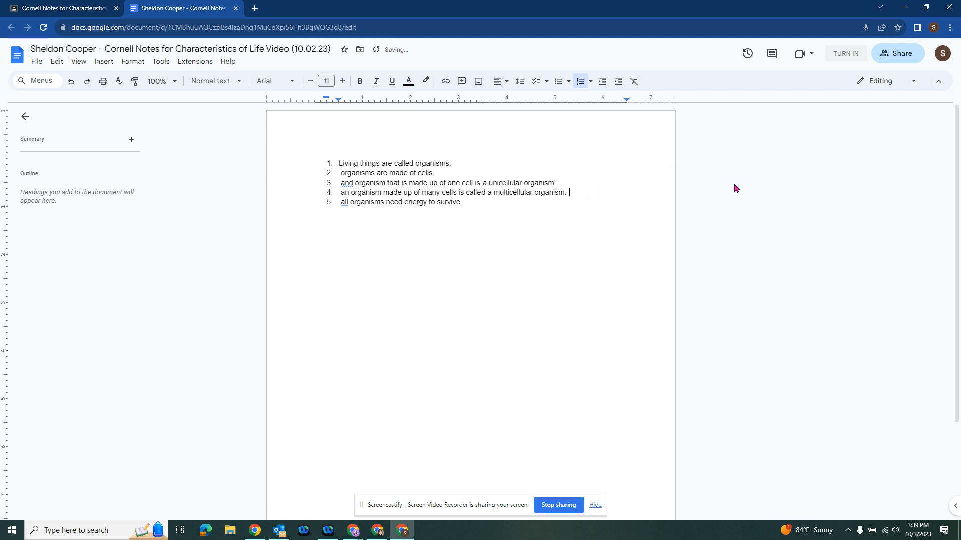
click(346, 183)
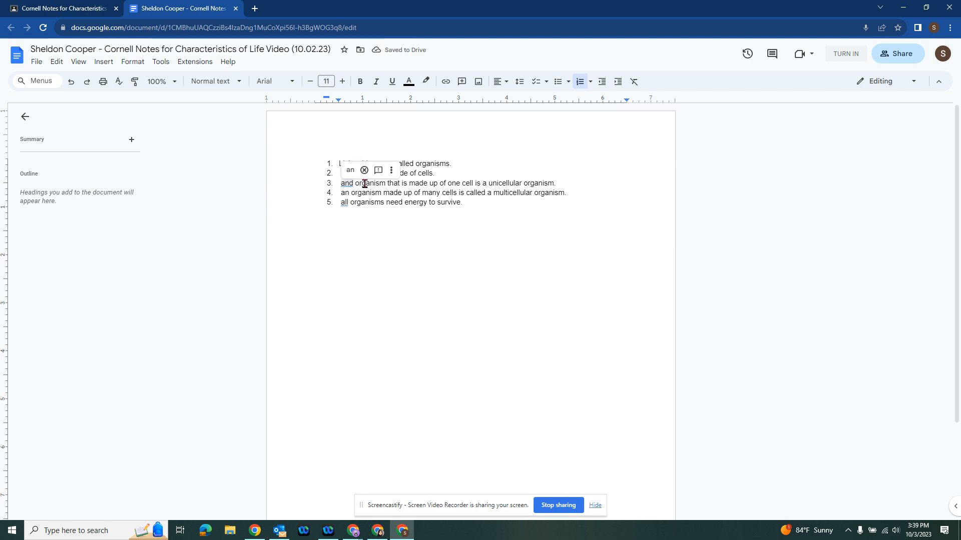
click(350, 170)
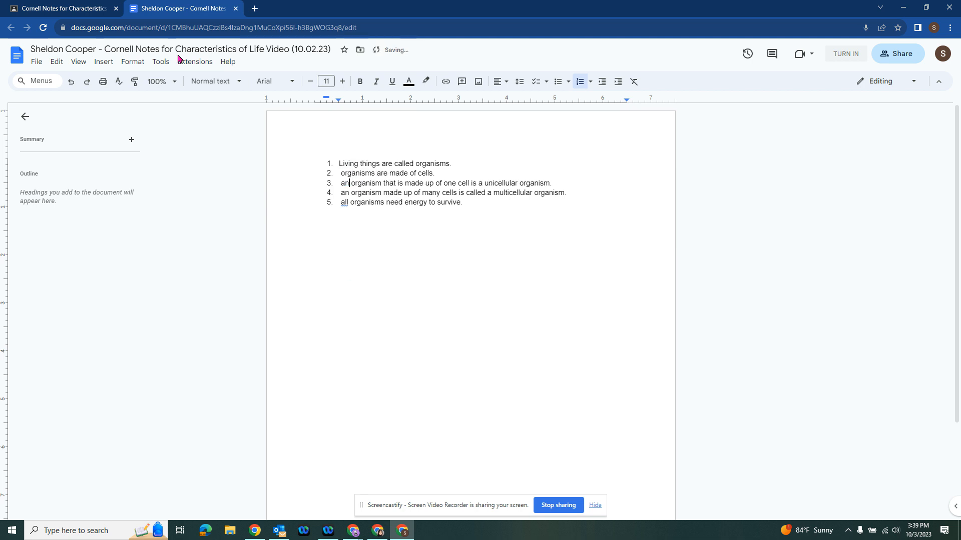
Turn grammar suggestions off, select the whole numbered list and turn grammar suggestions back on
click(164, 62)
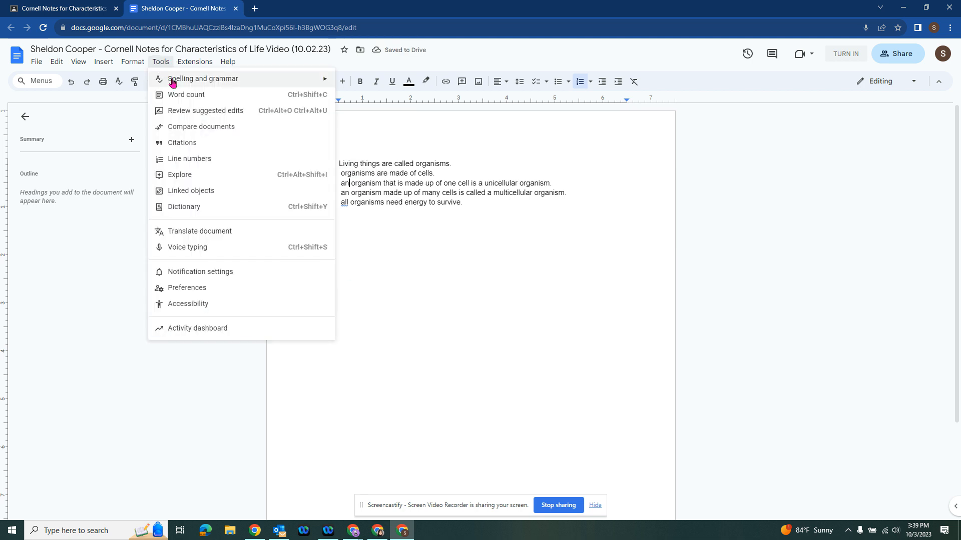
mouse_move(171, 83)
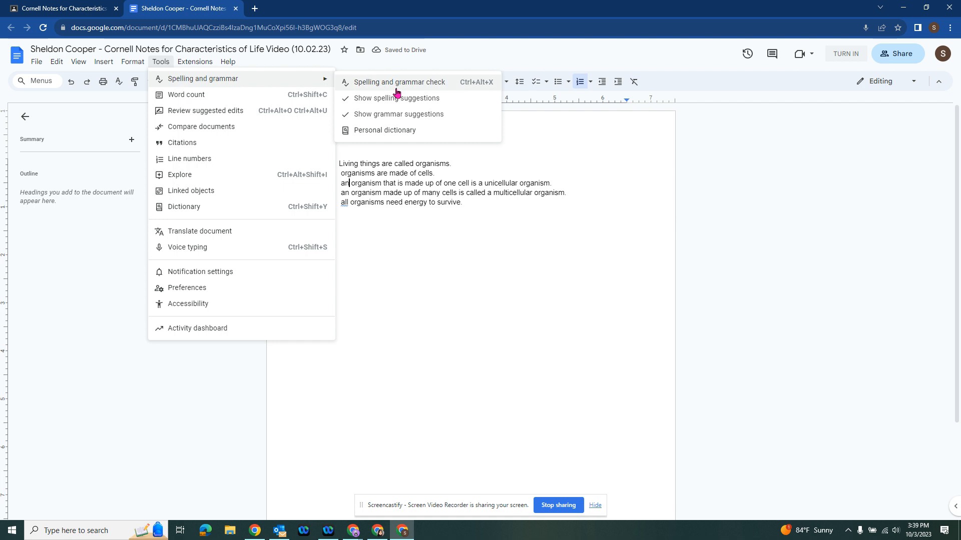
click(398, 118)
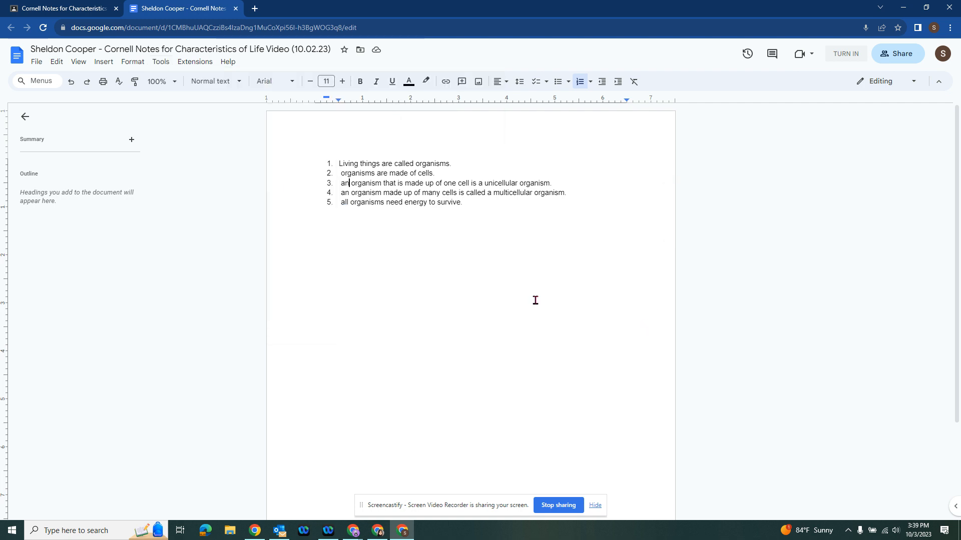
drag(324, 161, 508, 211)
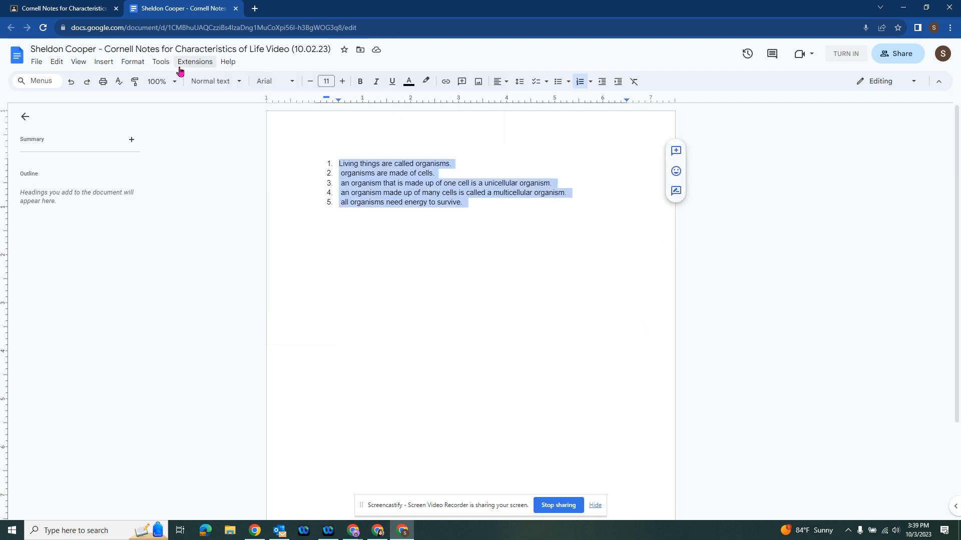
click(161, 62)
mouse_move(187, 79)
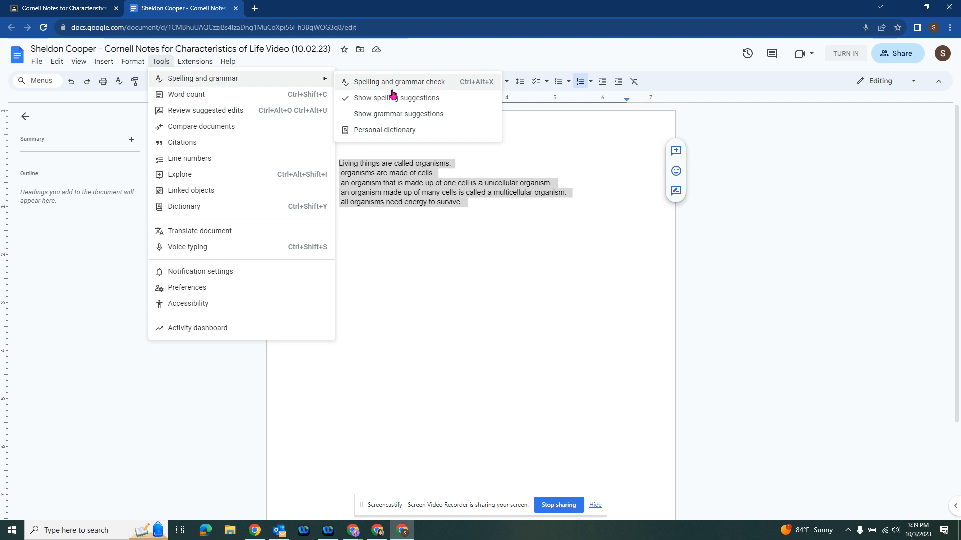
click(398, 114)
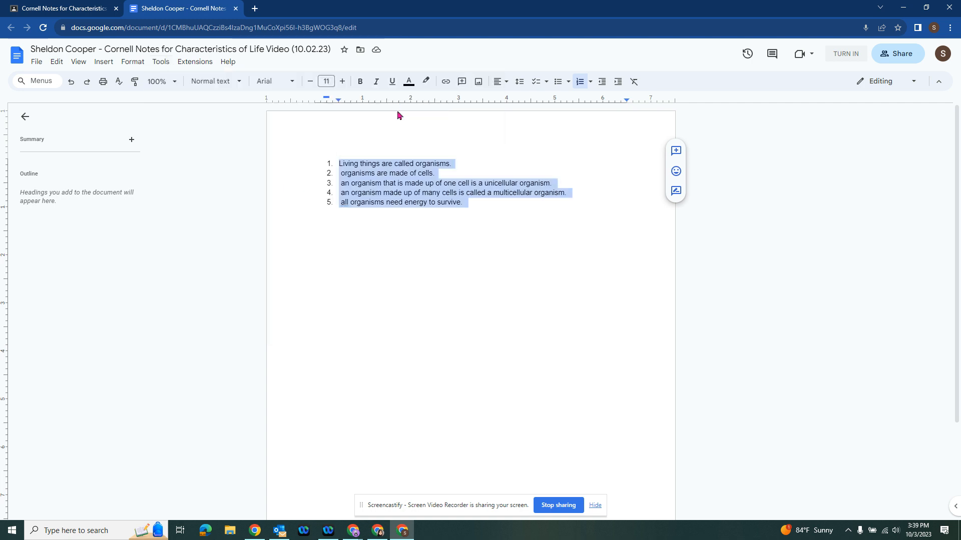
Run the spelling and grammar check on the list, accept the change to "All" in item 5, and close the check
click(170, 67)
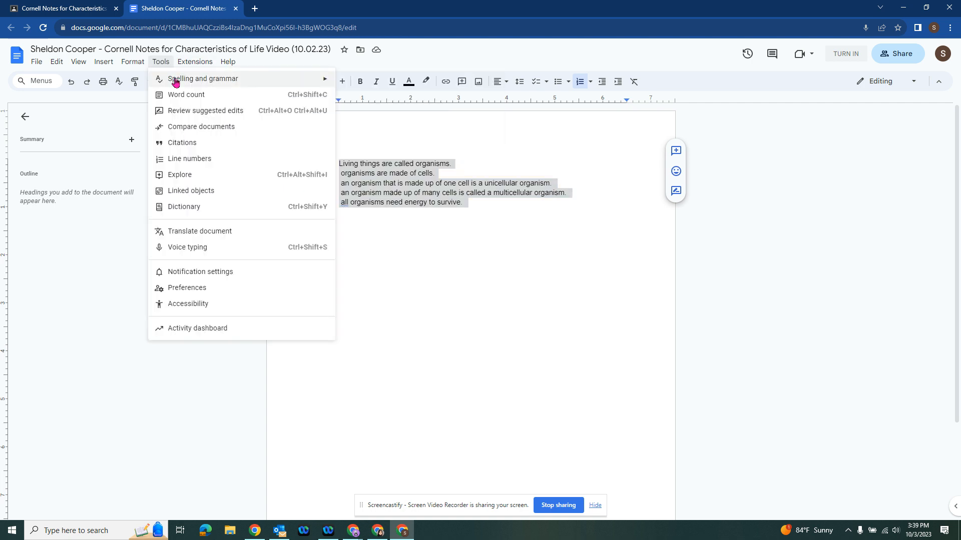
mouse_move(202, 79)
click(366, 85)
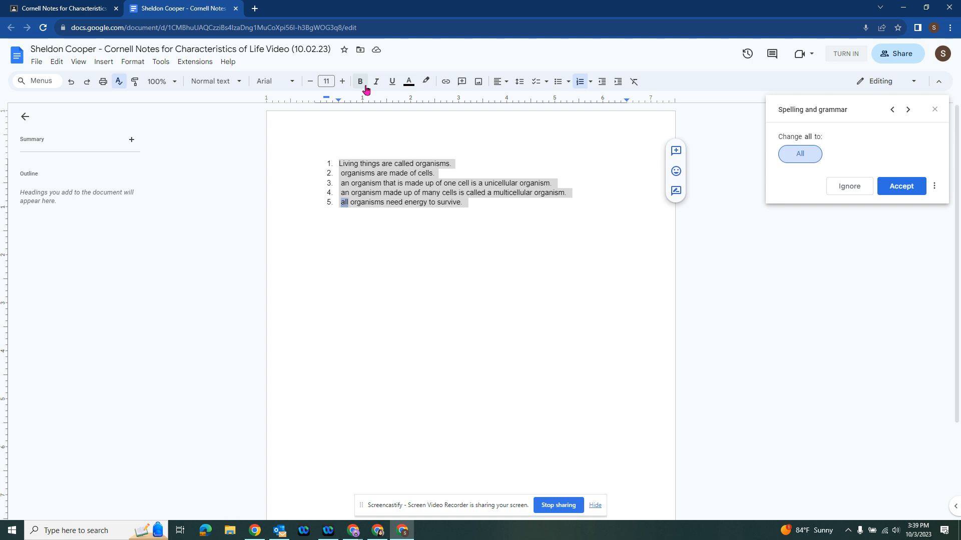
click(907, 188)
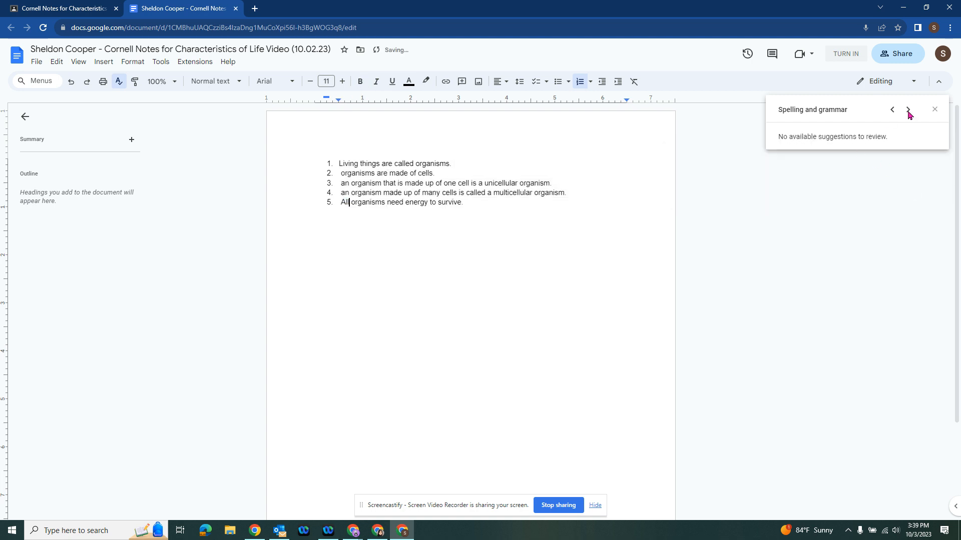
click(933, 109)
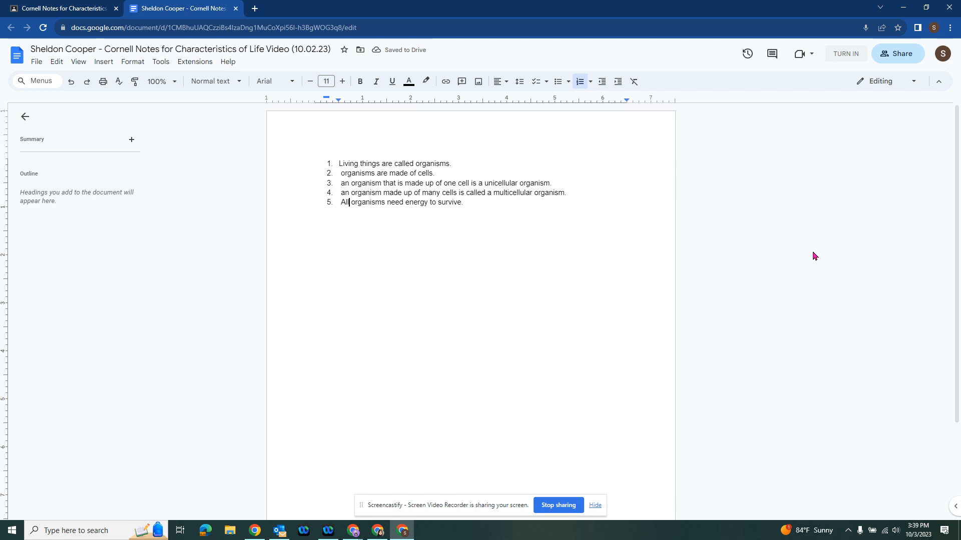
Capitalize the first letters of list items 2, 3 and 4 so they start with "Organisms", "An" and "An"
click(345, 183)
key(BackSpace)
text(A)
key(BackSpace)
text(A)
key(Up)
key(BackSpace)
key(BackSpace)
text(O)
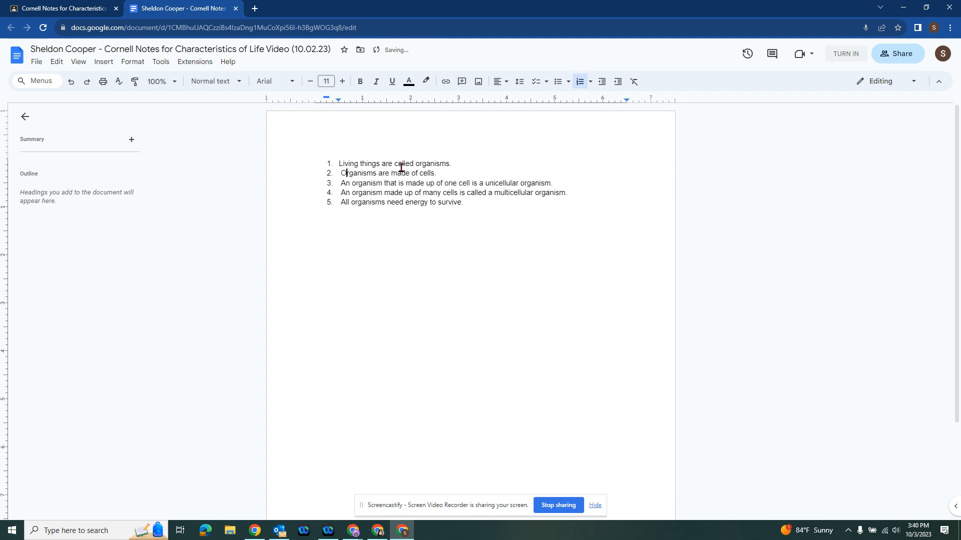
click(386, 303)
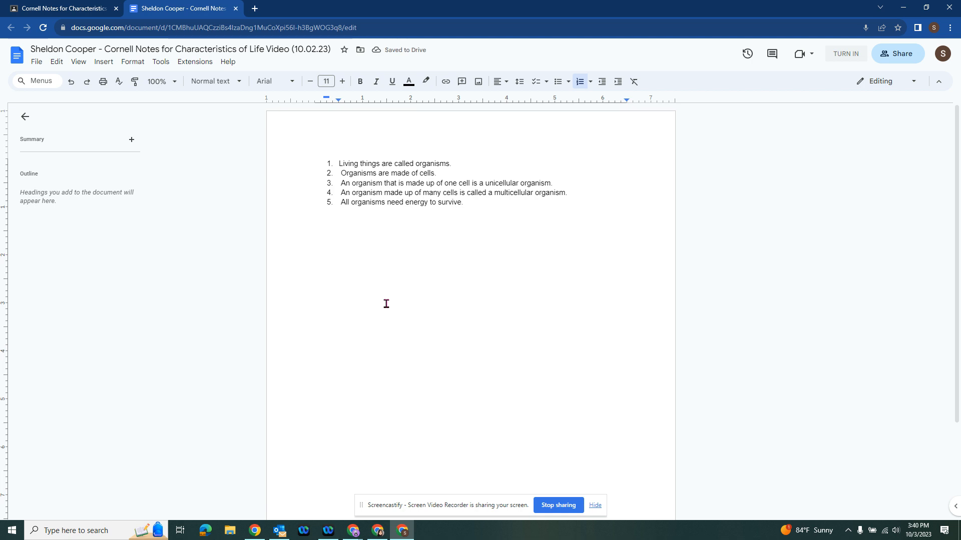
click(163, 62)
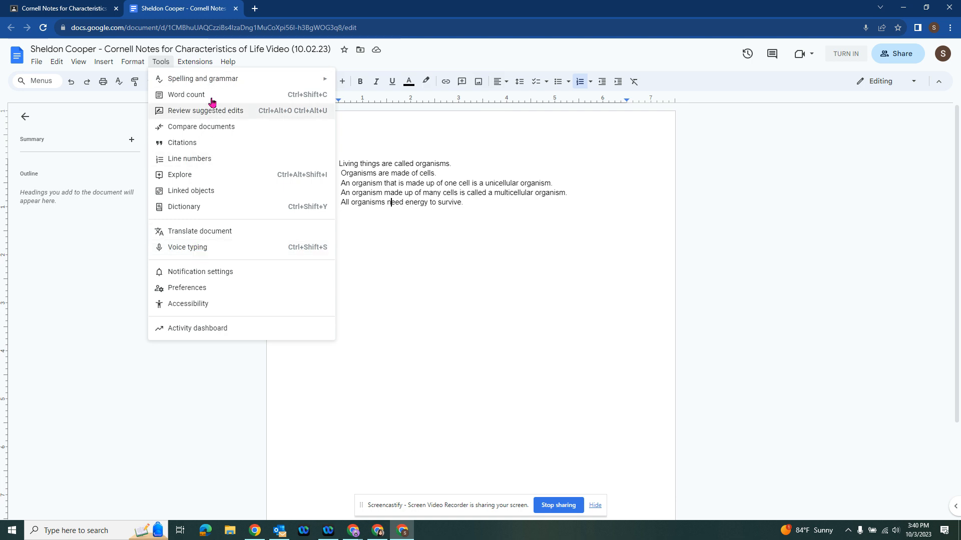
click(511, 337)
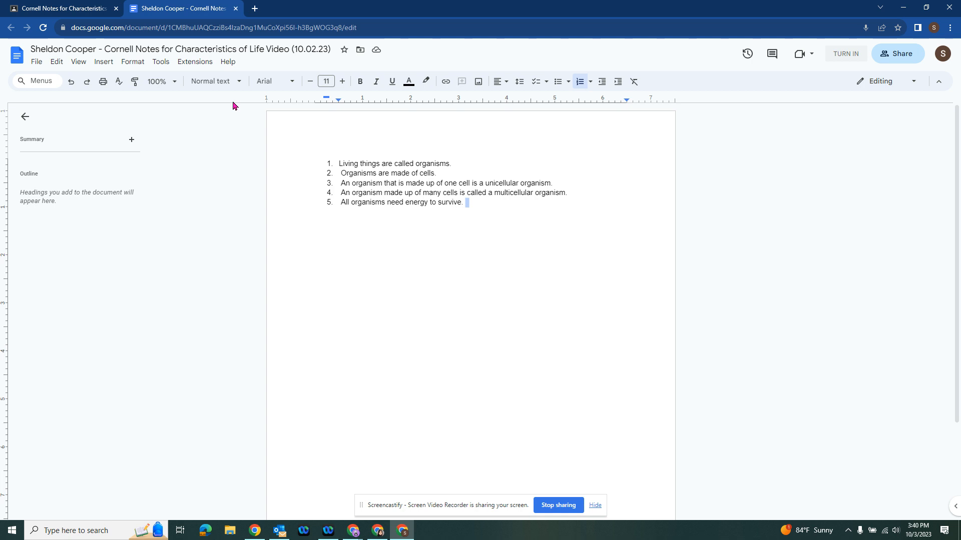
Return to the Google Classroom assignment page and turn in the work with its PDF and Google Docs attachments
click(100, 10)
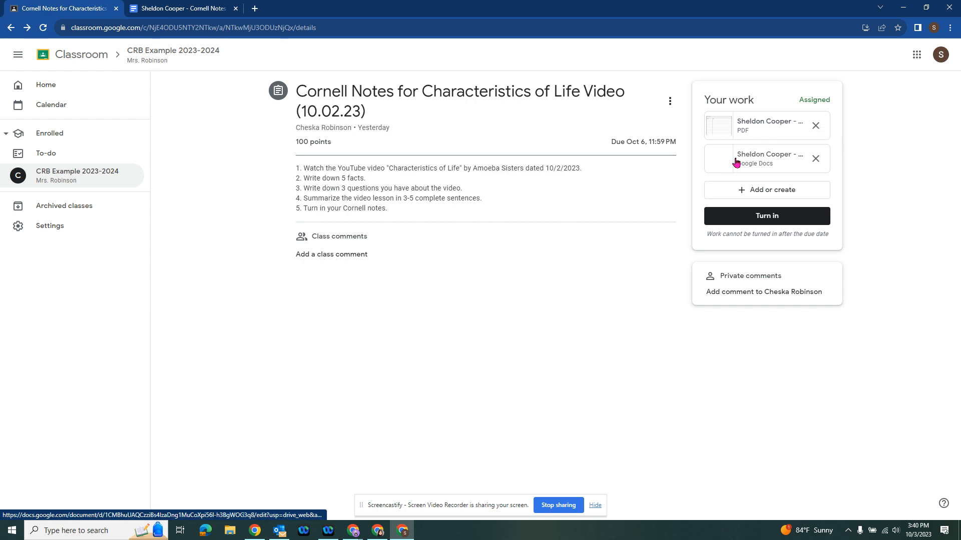
click(771, 223)
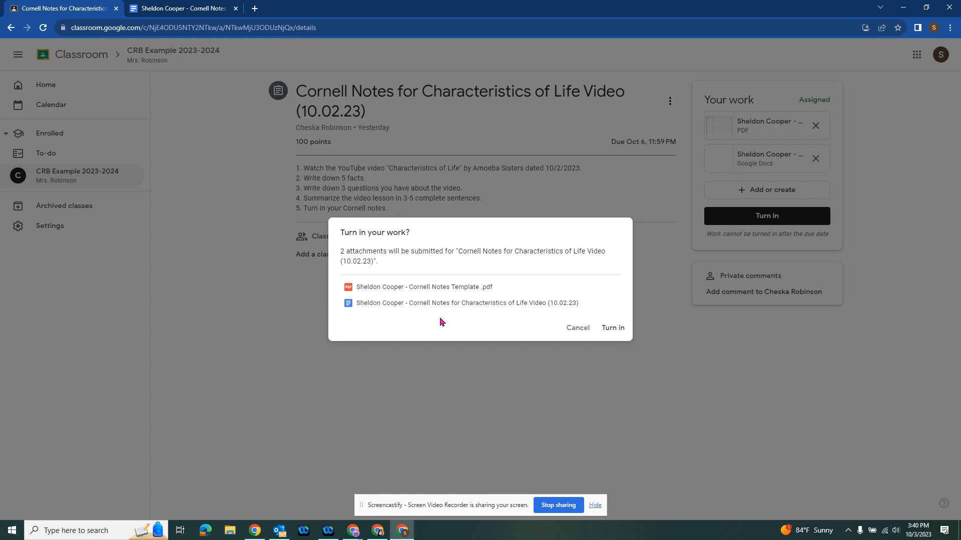
click(616, 330)
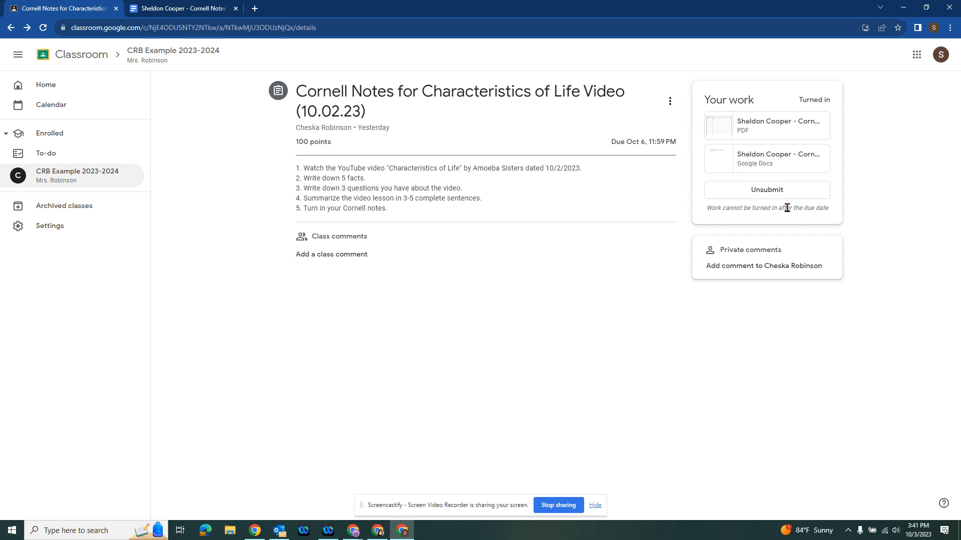
Unsubmit the turned-in assignment and reopen its attached Google Docs file
click(779, 193)
click(538, 313)
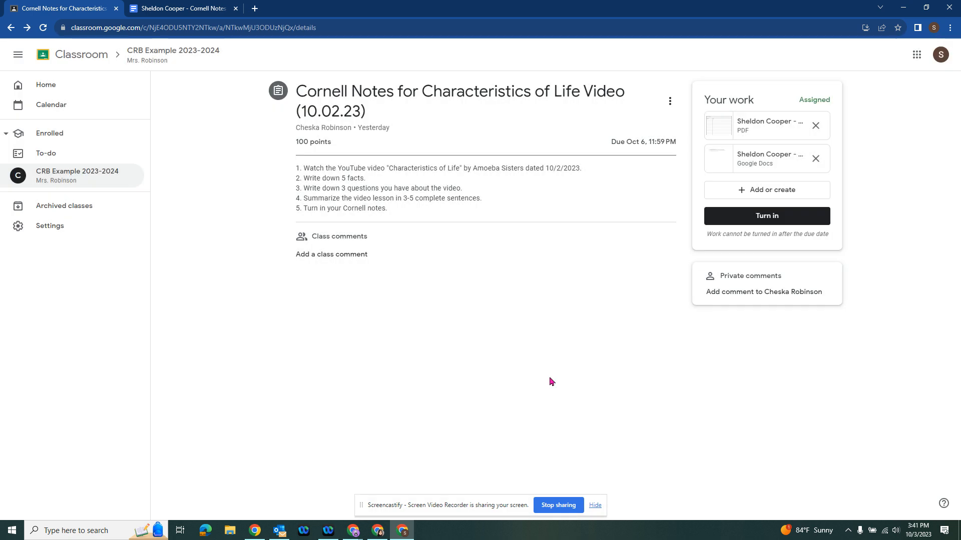
click(761, 163)
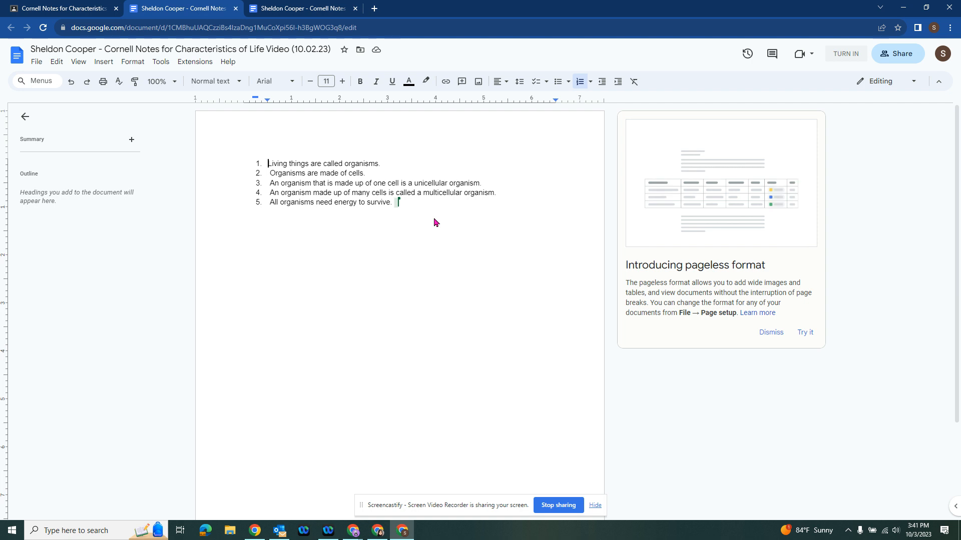
Close both open tabs of the notes document and turn in the assignment again with its two attachments
click(310, 9)
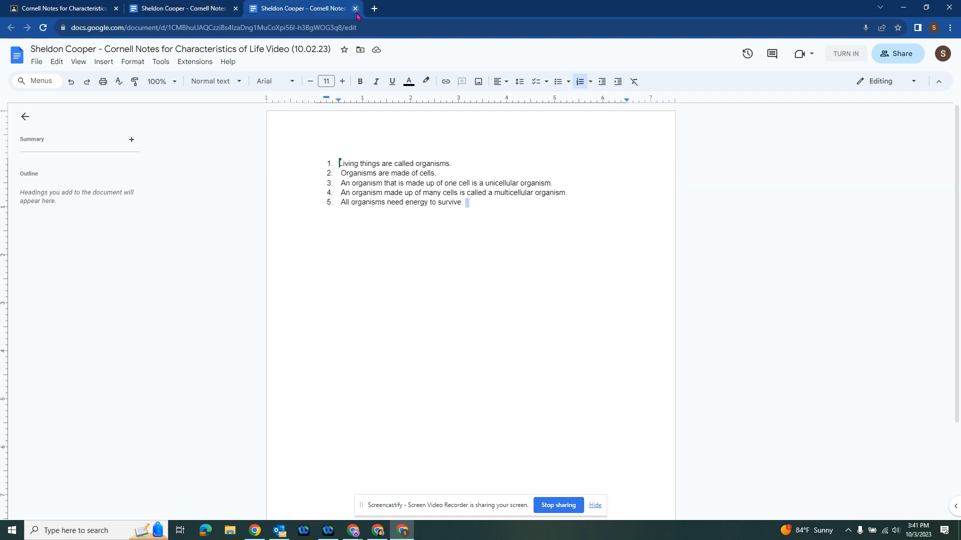
click(355, 9)
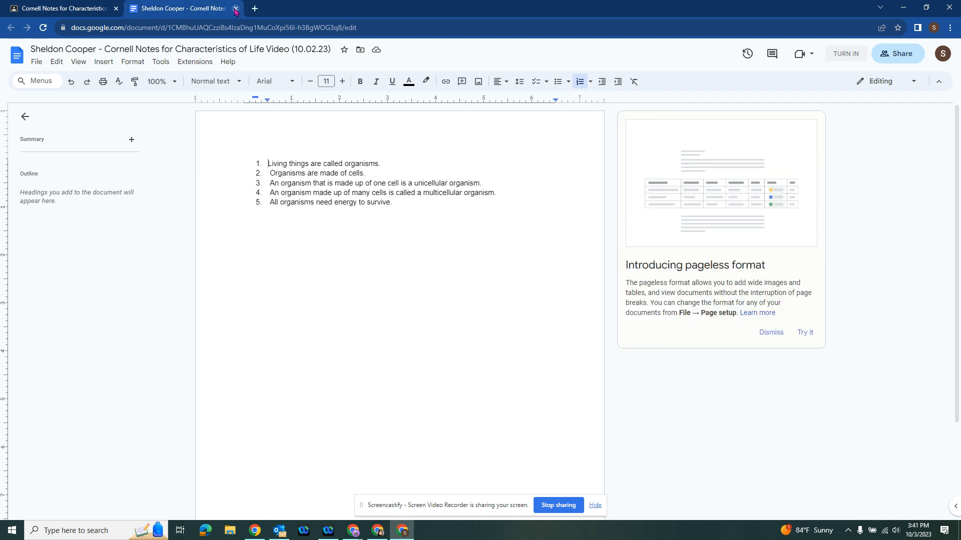
click(235, 9)
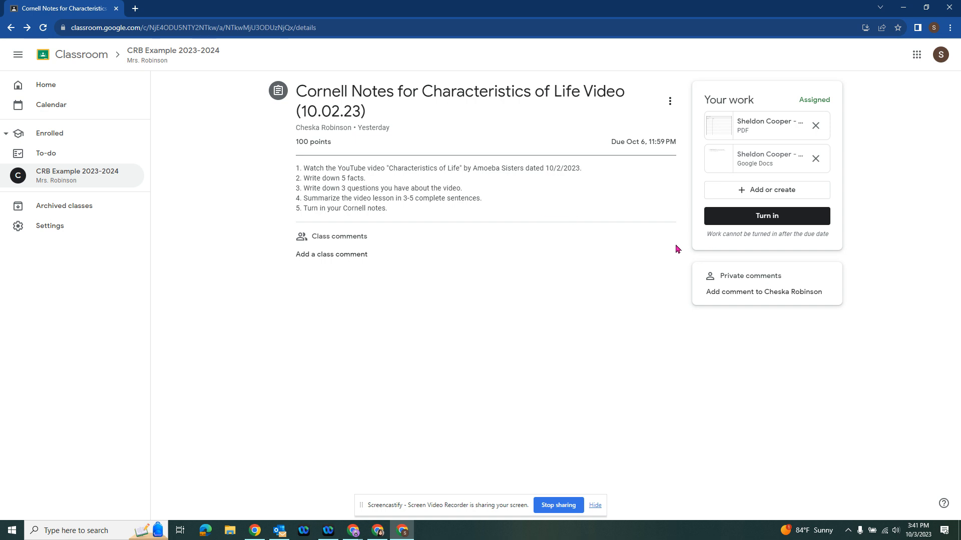
click(760, 221)
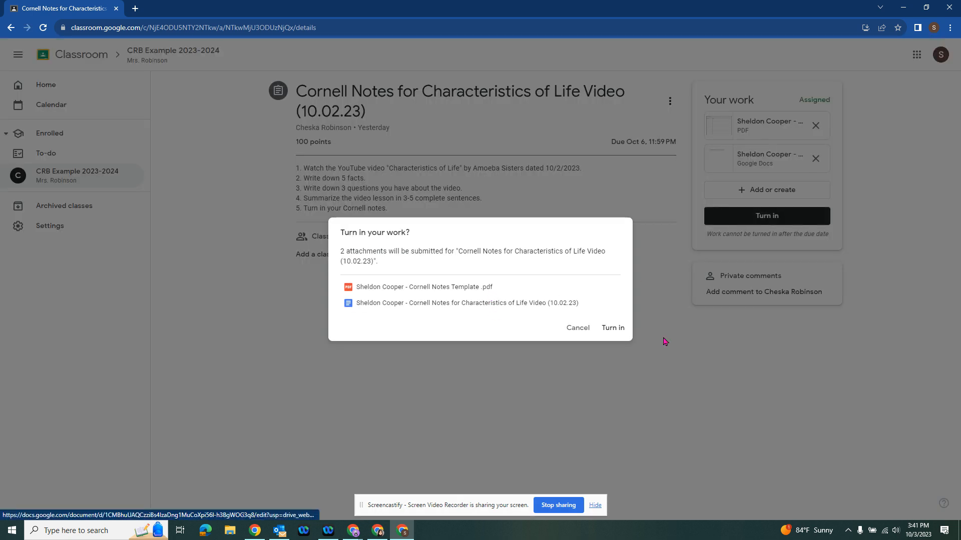
click(610, 329)
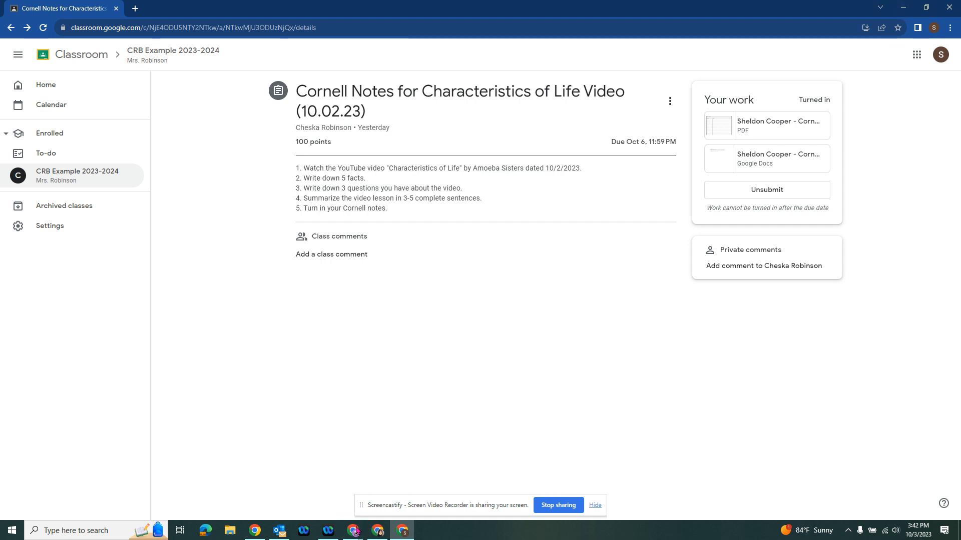
Switch to the browser window with the teacher's view of the CRB Example 2023-2024 class and reload the page
mouse_move(355, 533)
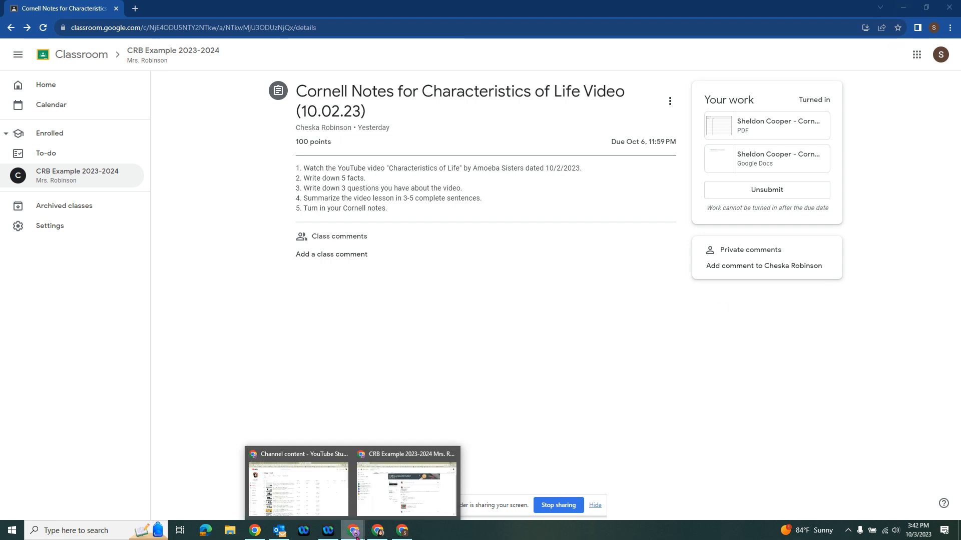
click(379, 456)
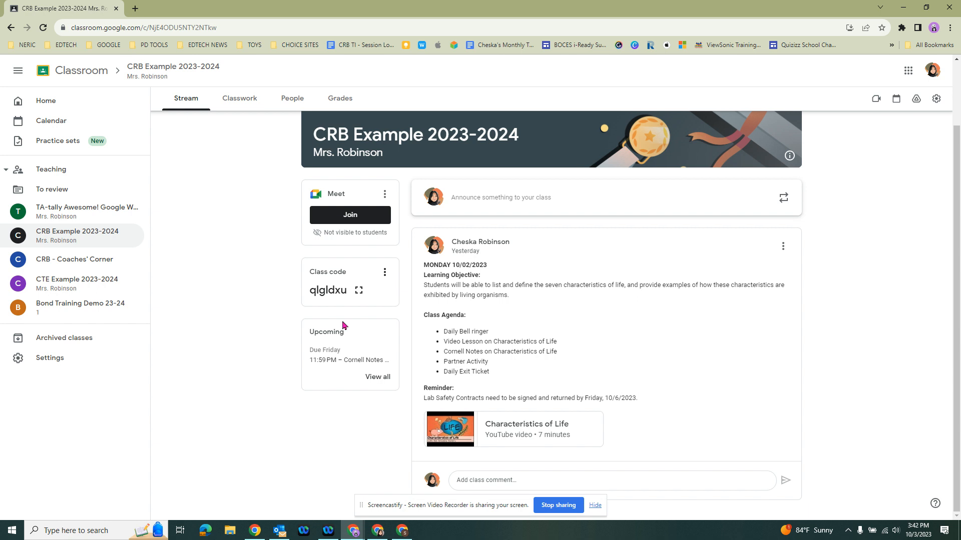
click(43, 31)
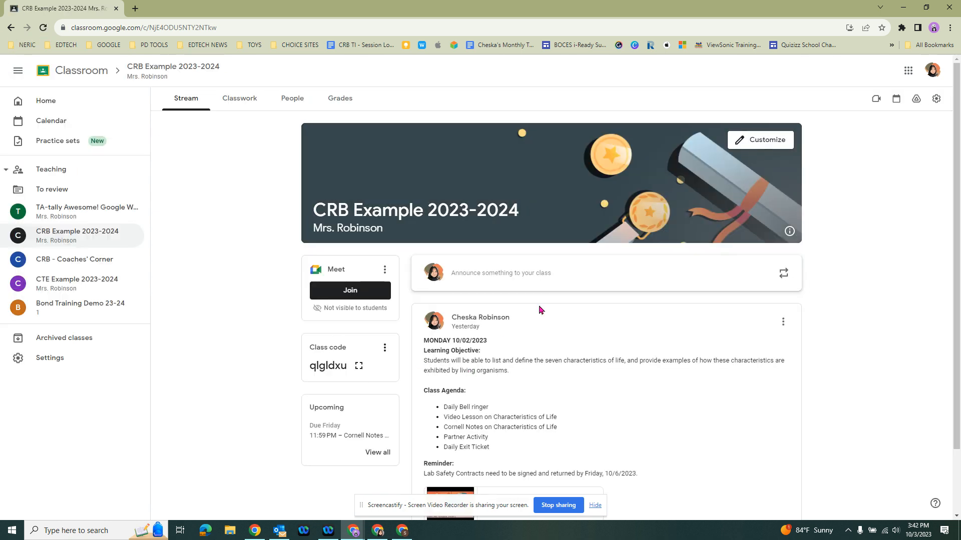
Open the class's work to review and show the turned-in student work for the Cornell Notes for Characteristics of Life Video assignment
scroll(511, 328, down, 1)
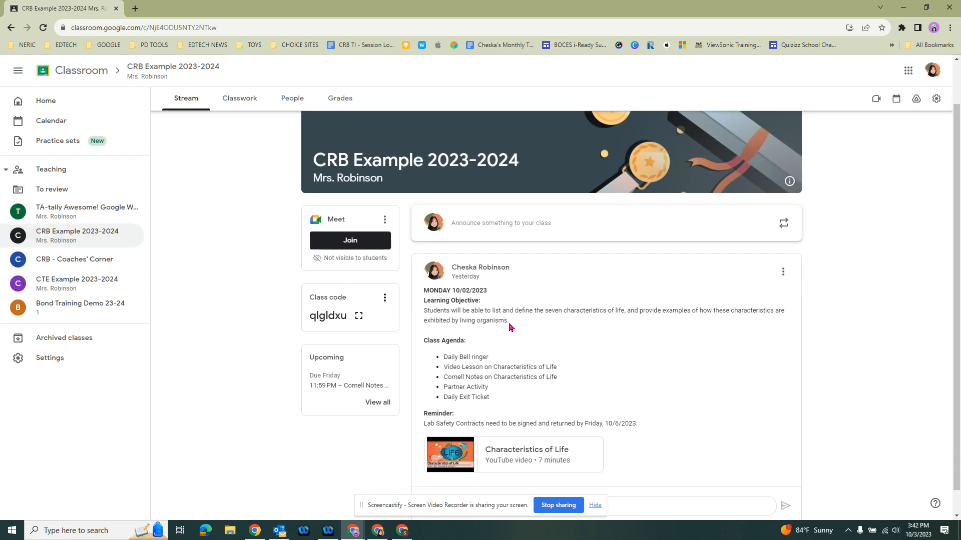
click(377, 404)
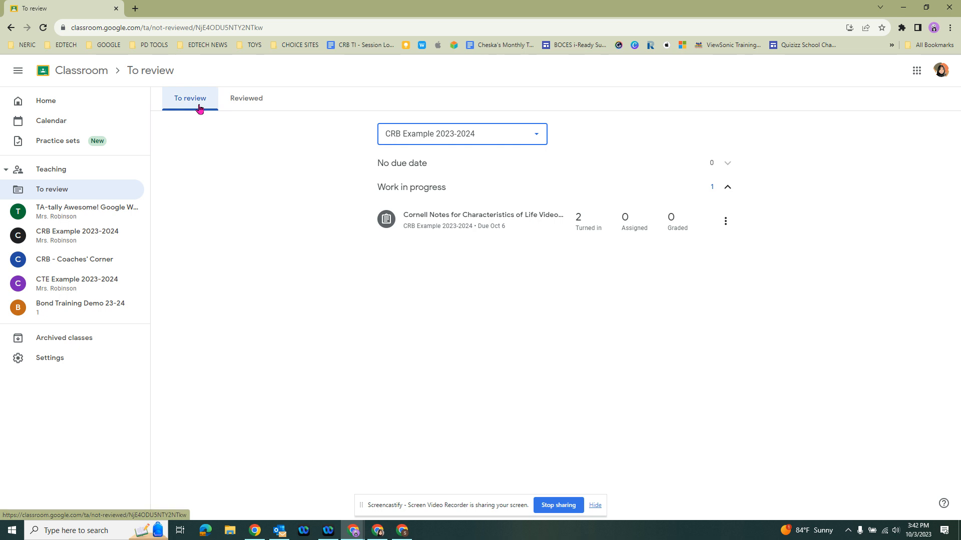
click(589, 225)
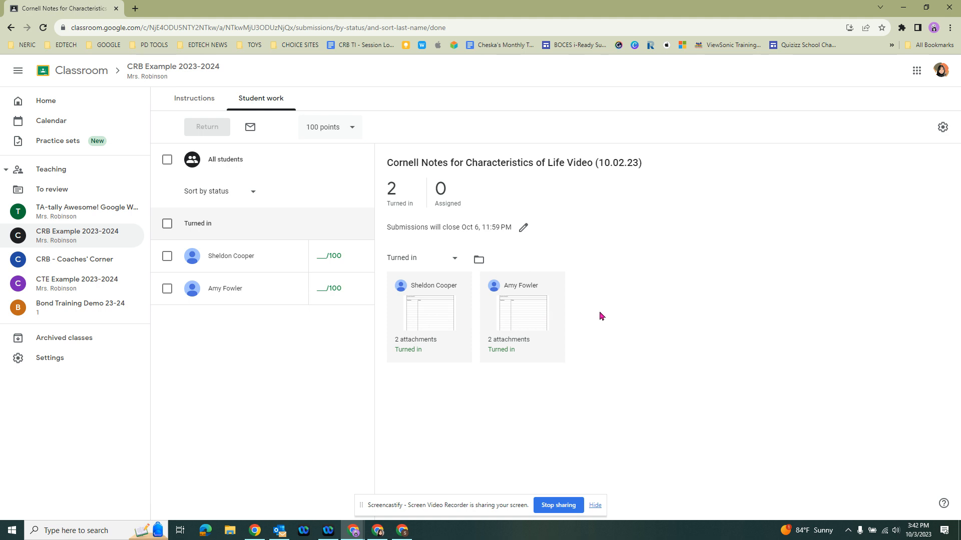
Open the first student's submission, dismiss the new-window tip, check the student list and display the attached Google Docs file
click(433, 321)
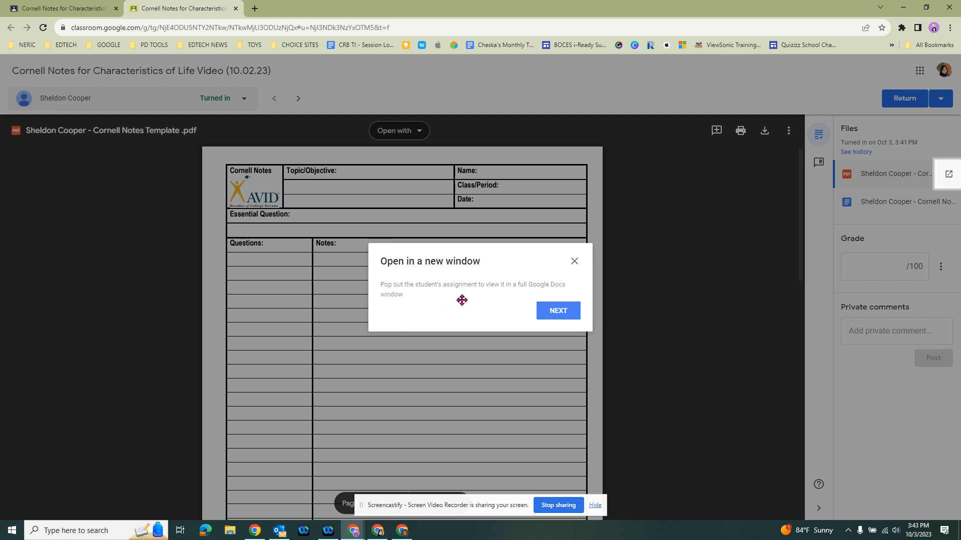
click(575, 262)
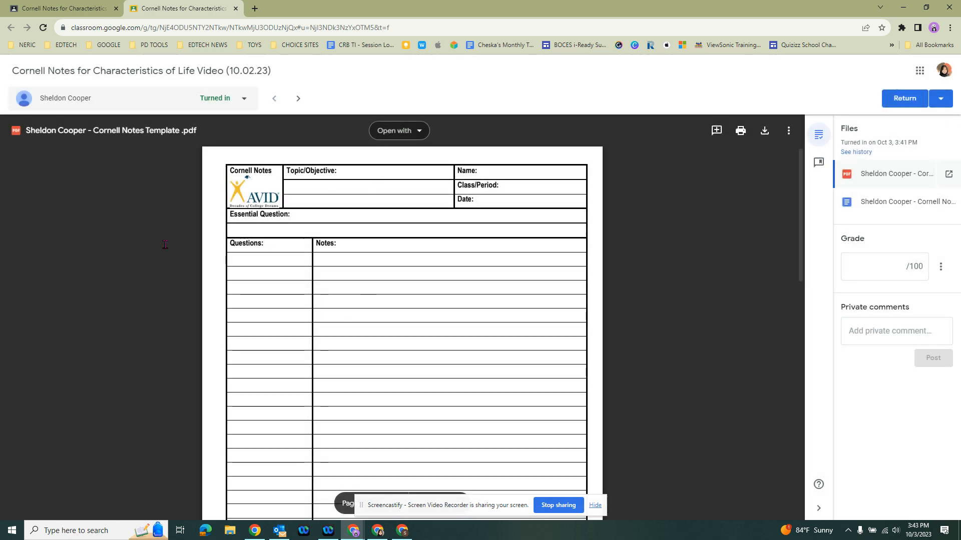
click(244, 100)
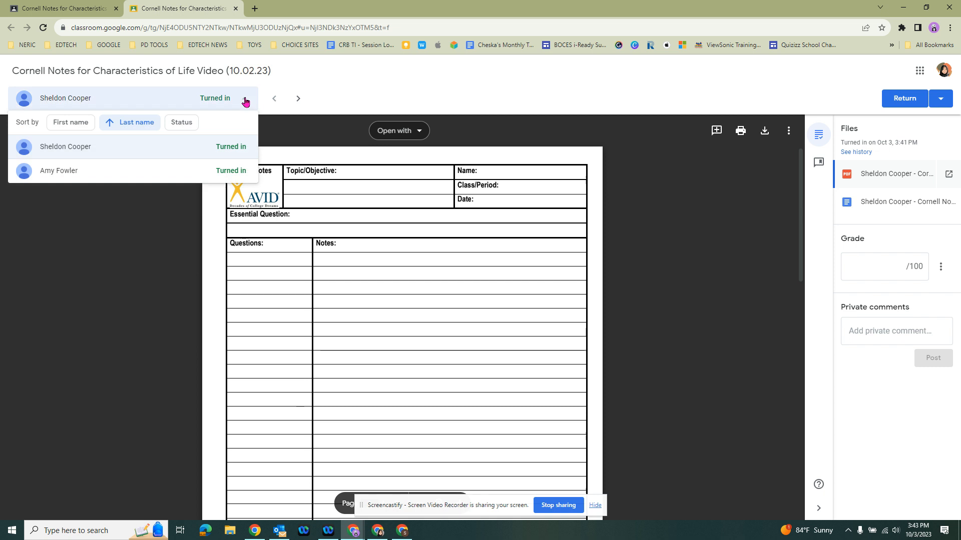
click(405, 98)
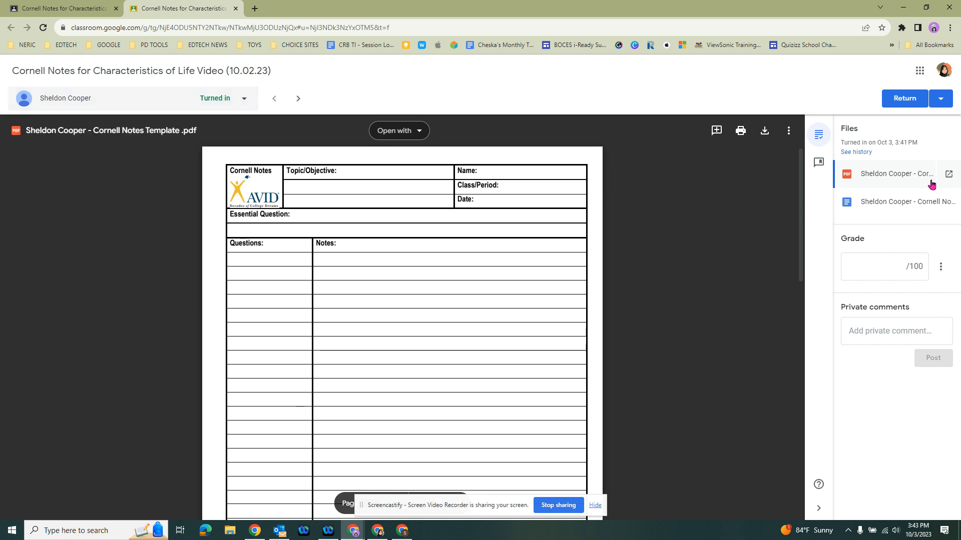
click(903, 207)
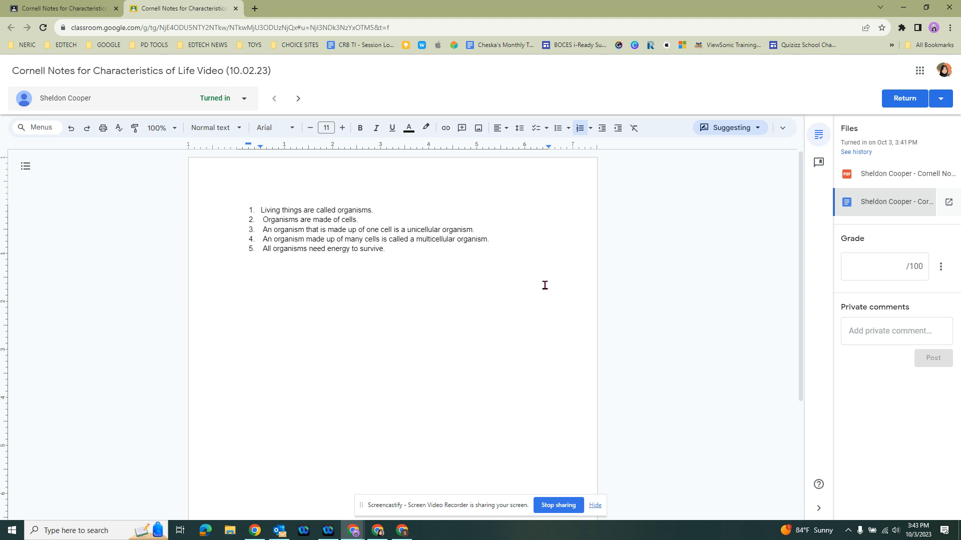
Post the private comment "Great facts! Don't forget about your 3 questions and summary." on the first student's submission
click(868, 332)
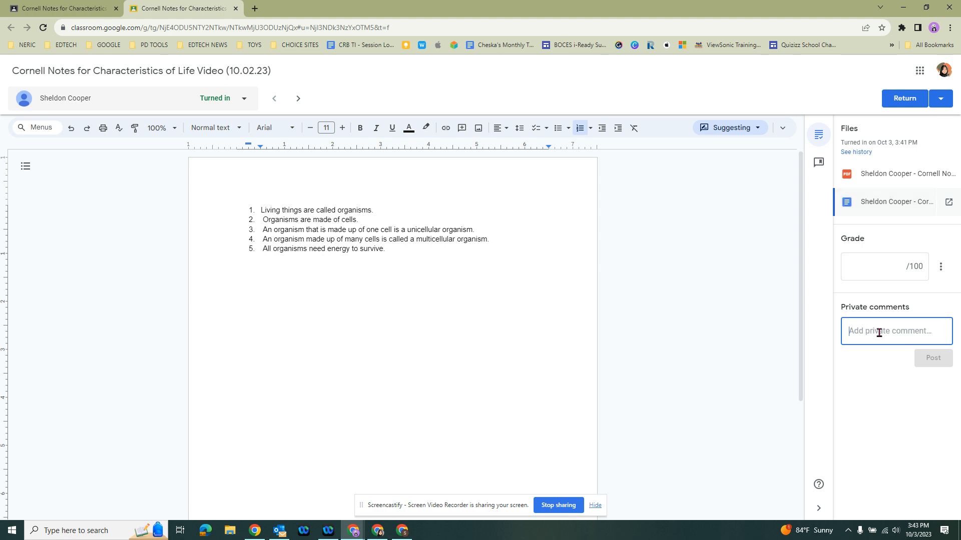
text(Grea)
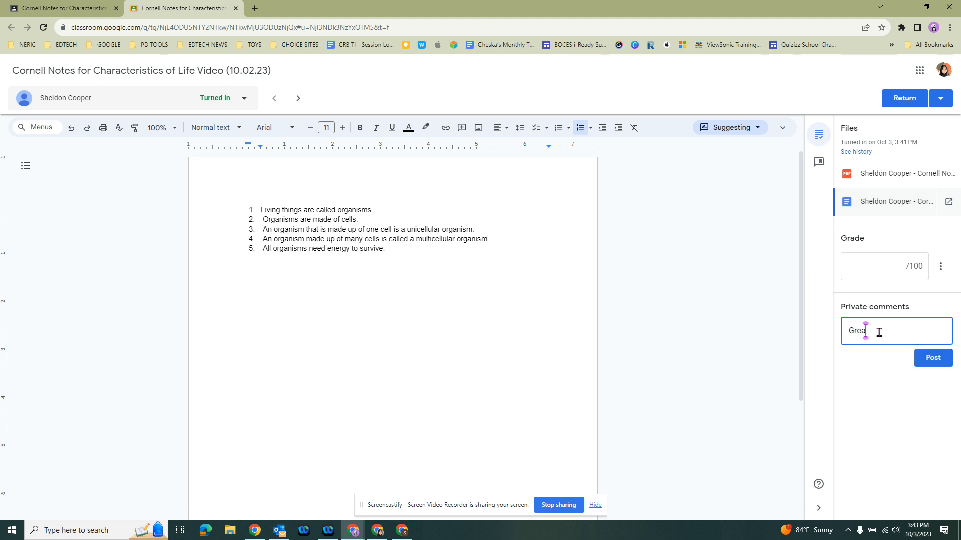
text(t facts! Don't forget about your)
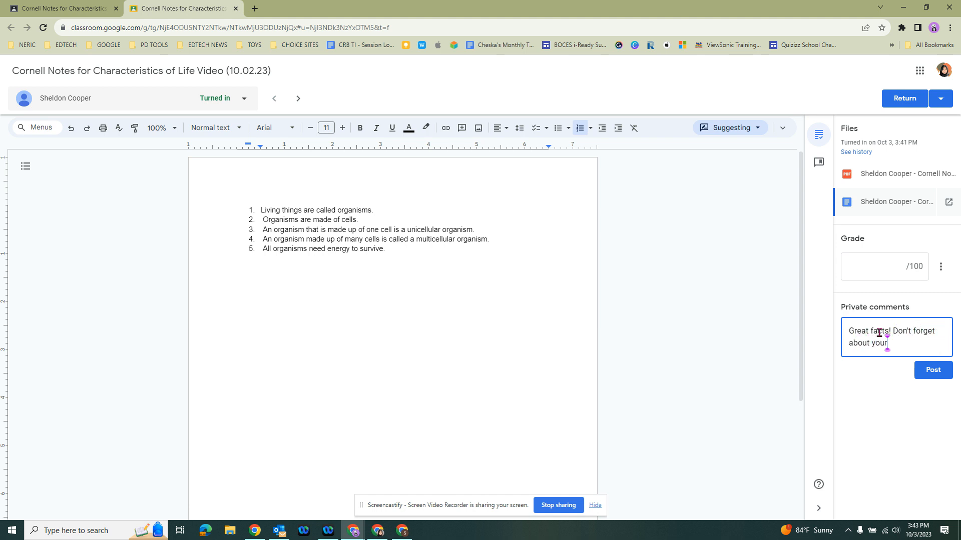
text( 3 questions an)
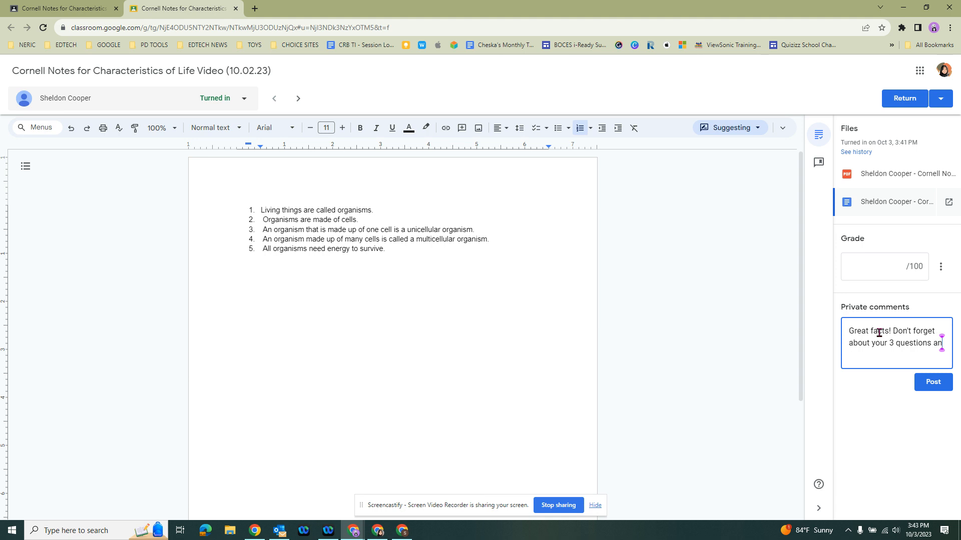
text(d summary.)
click(943, 385)
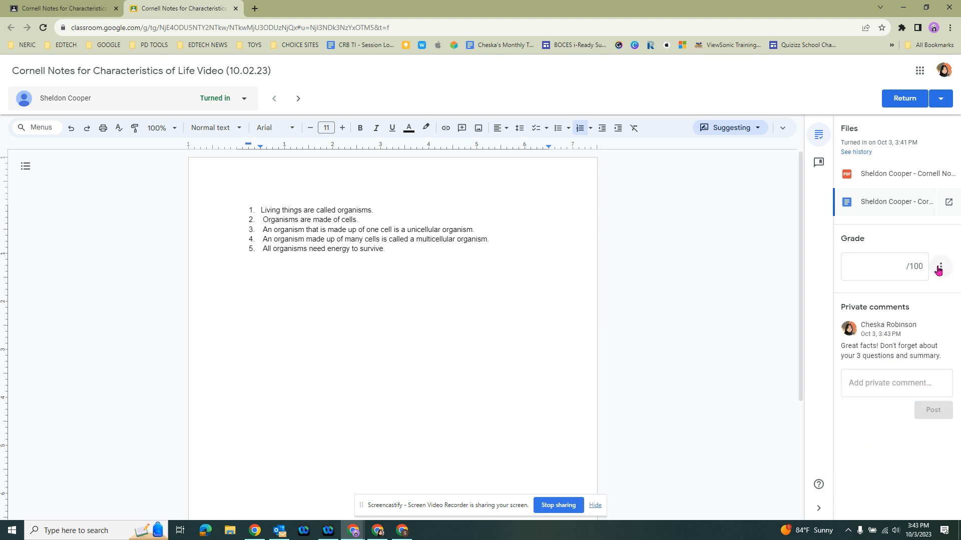
Grade the first student's submission 60 out of 100 and return it to the student
click(889, 268)
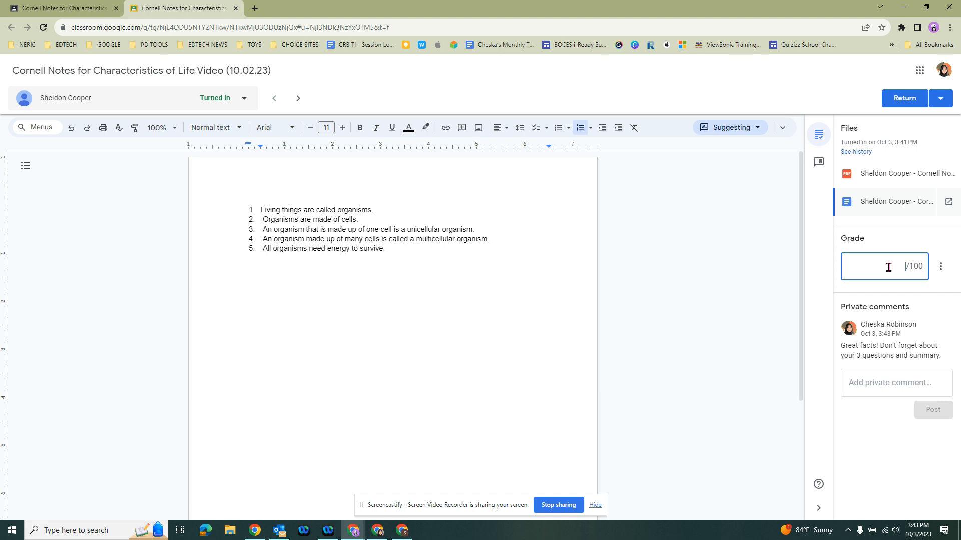
text(60)
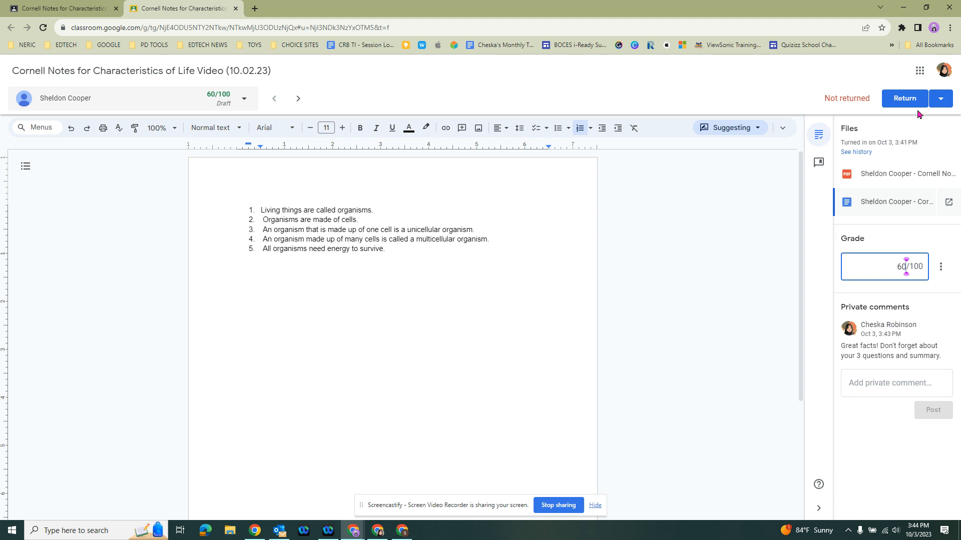
click(904, 102)
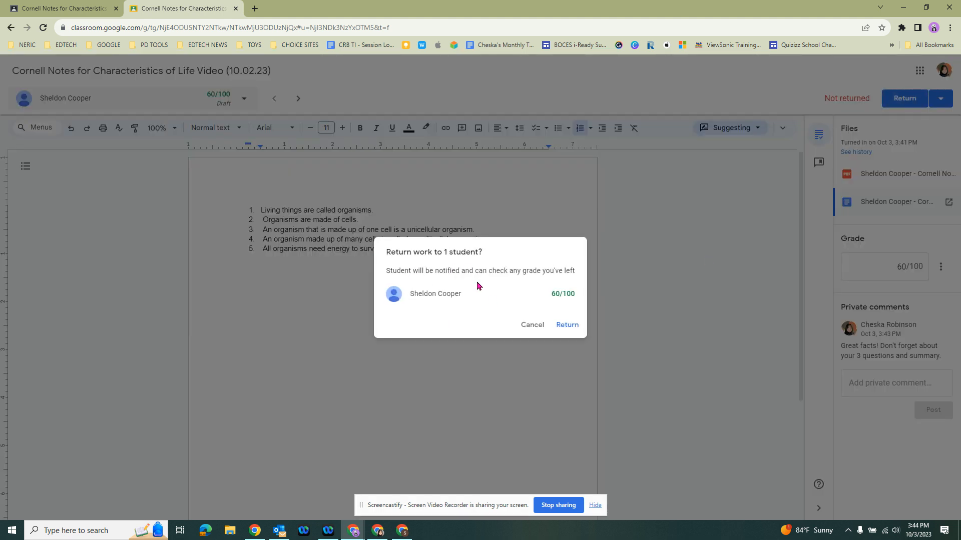
click(568, 326)
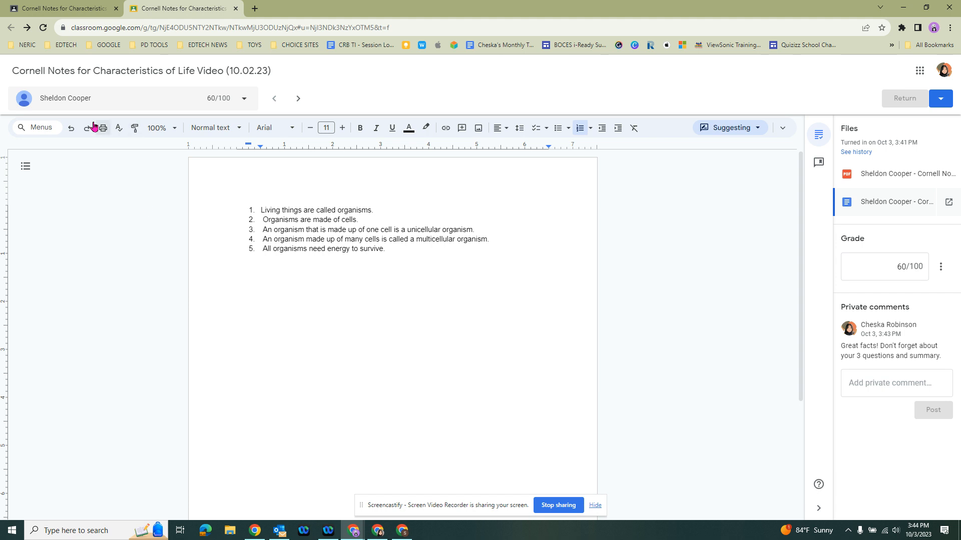
Go to the next student's submission and review the notes, questions and summary in the attached Kami Export PDF
click(300, 100)
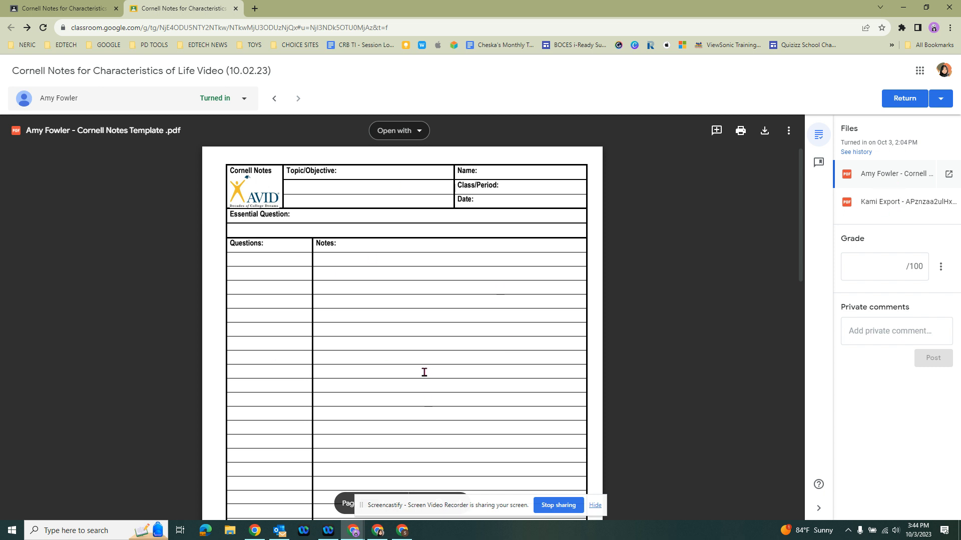
click(883, 207)
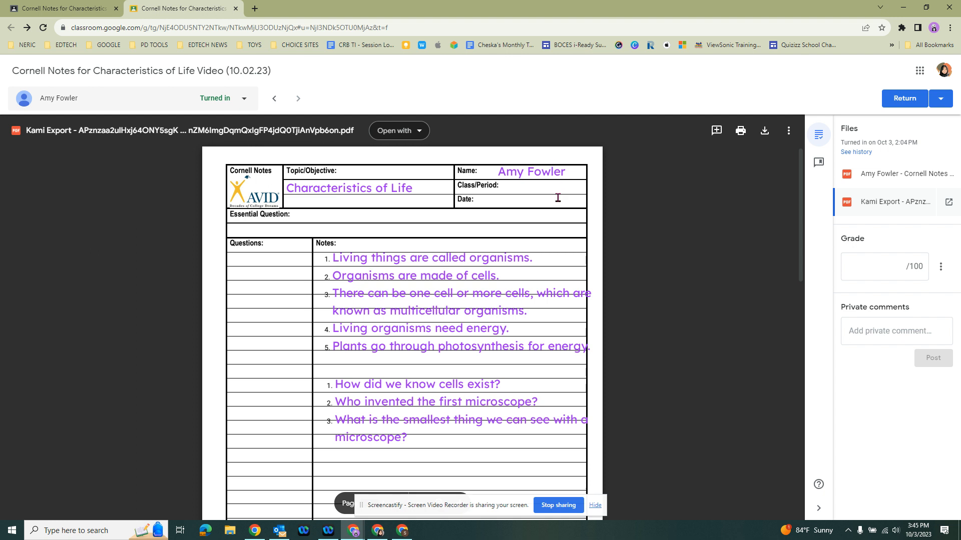
scroll(375, 311, down, 1)
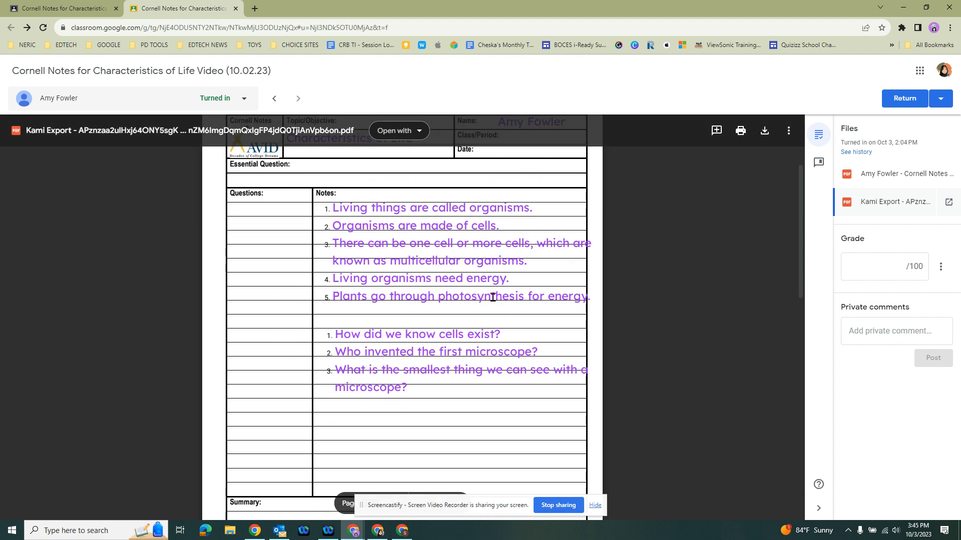
scroll(384, 390, down, 3)
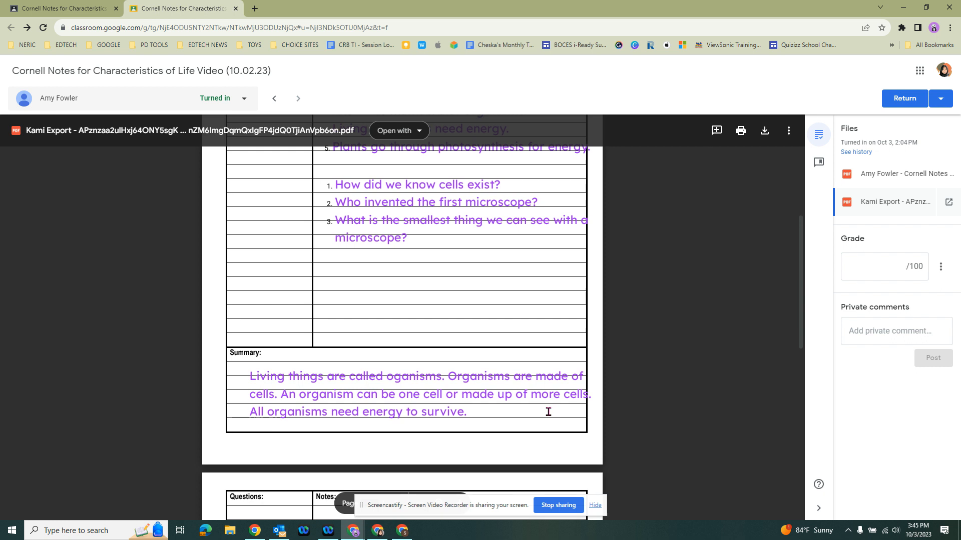
scroll(547, 414, up, 2)
Grade the submission 100 and post the private comment "Fantastic work! Met all criteria. I also wonder what is the smallest organism we can see... in space?"
click(897, 267)
text(10)
click(860, 332)
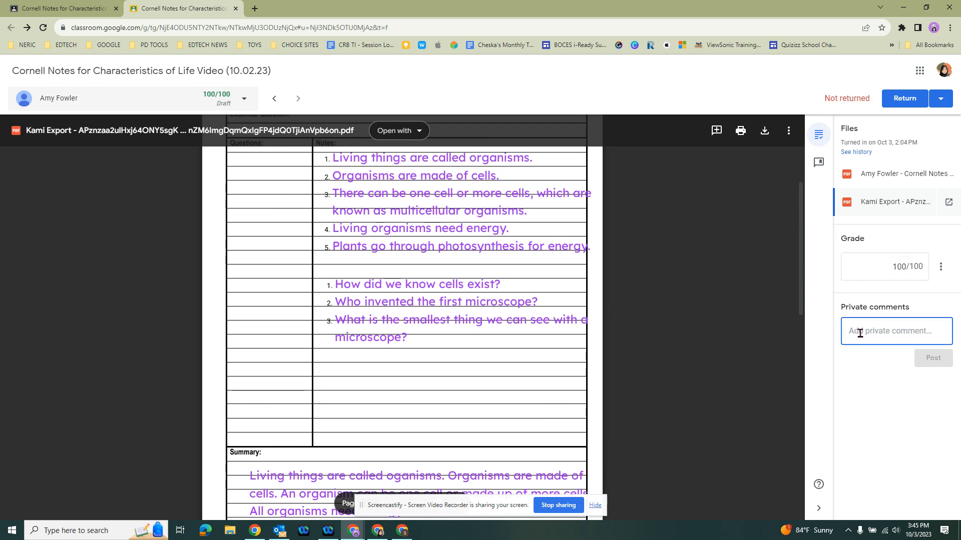
text(Fantastic work)
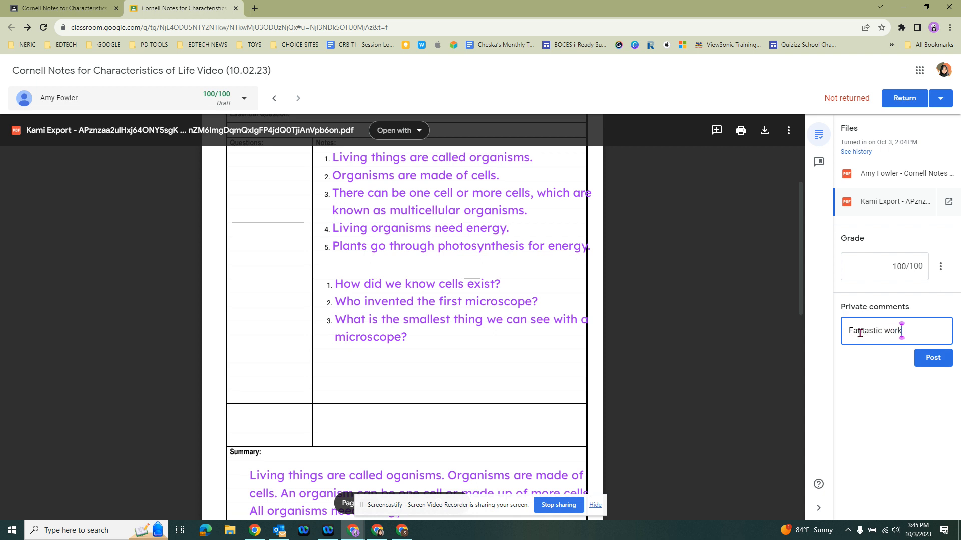
text( ! Met all criteria. I love)
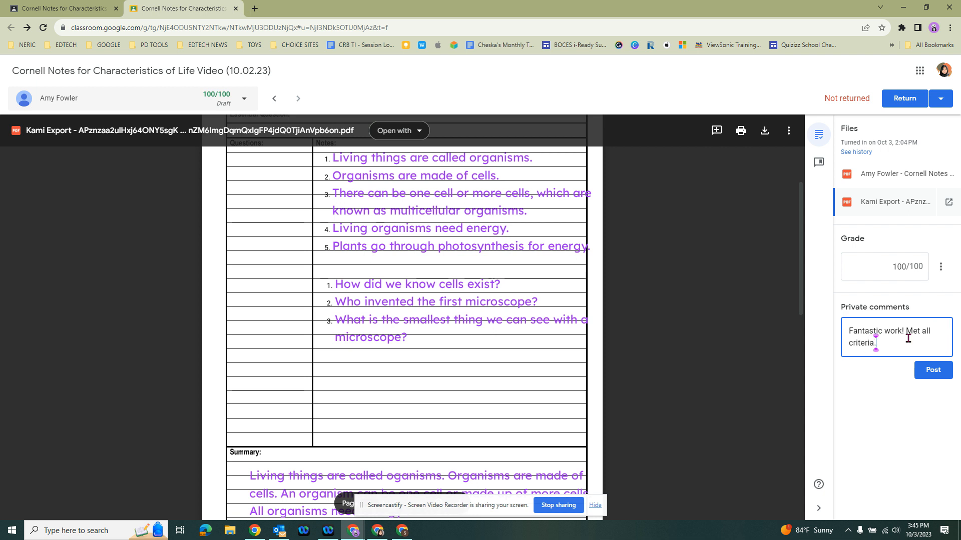
key(BackSpace)
key(BackSpace)
key(BackSpace)
key(BackSpace)
text(also wonder what is the smallest or)
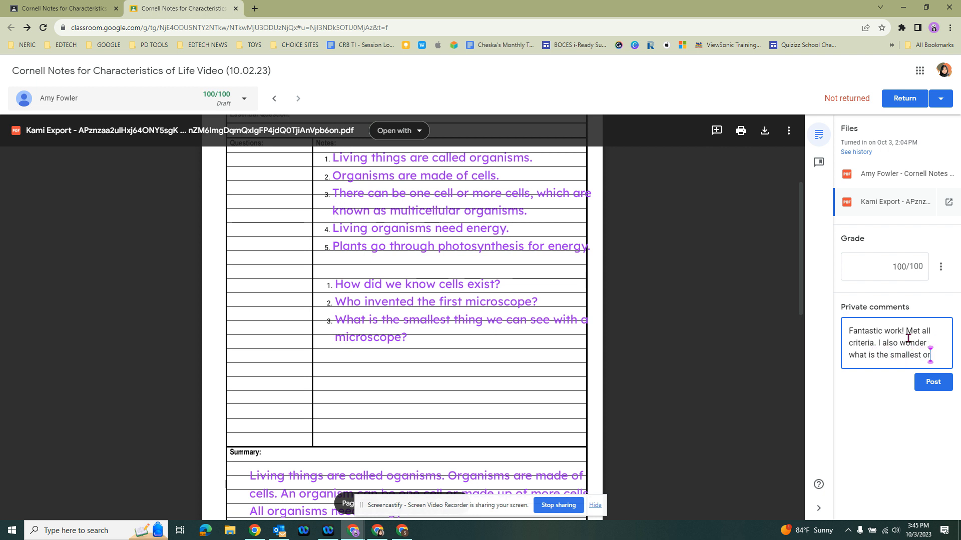
text(ganism we can see... in space?)
click(946, 415)
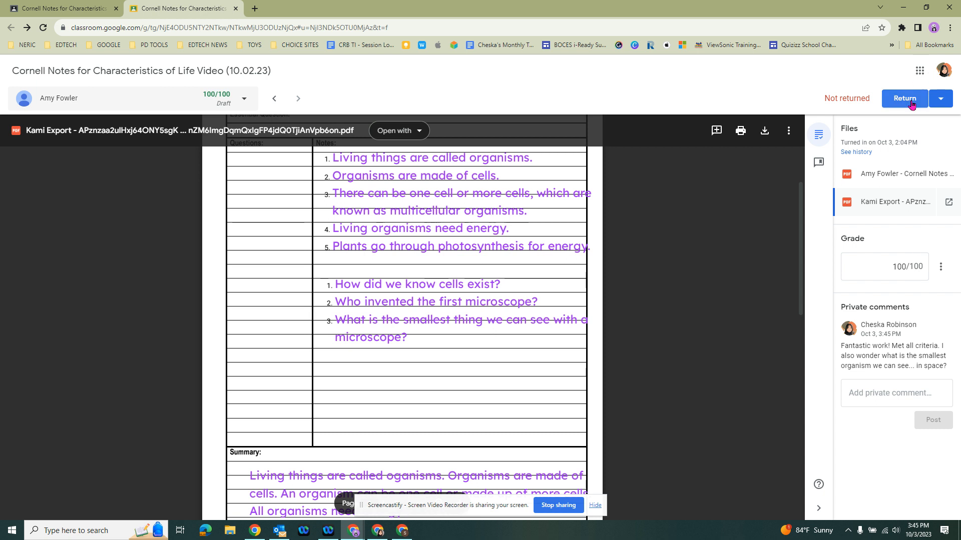
Return only this second student's submission, using the option for a single submission, and confirm
click(940, 102)
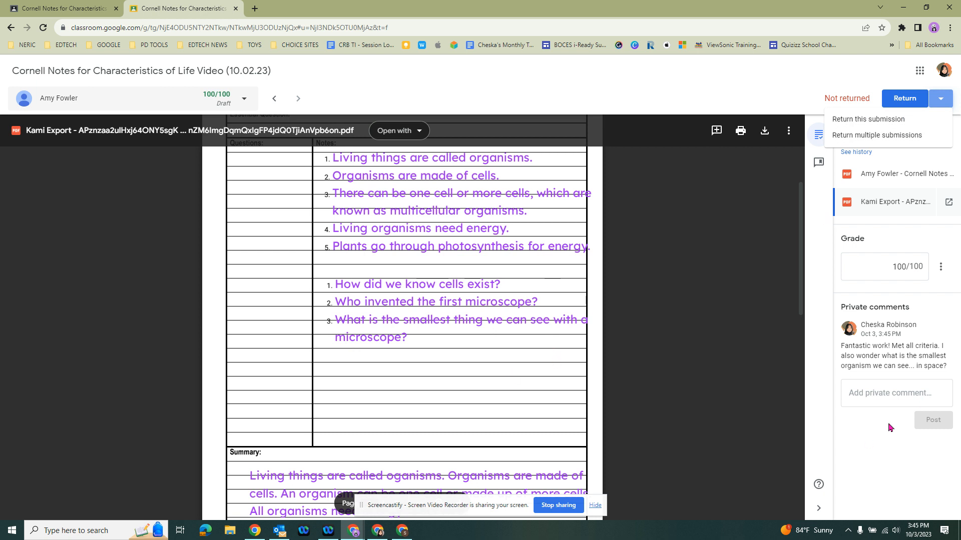
click(878, 123)
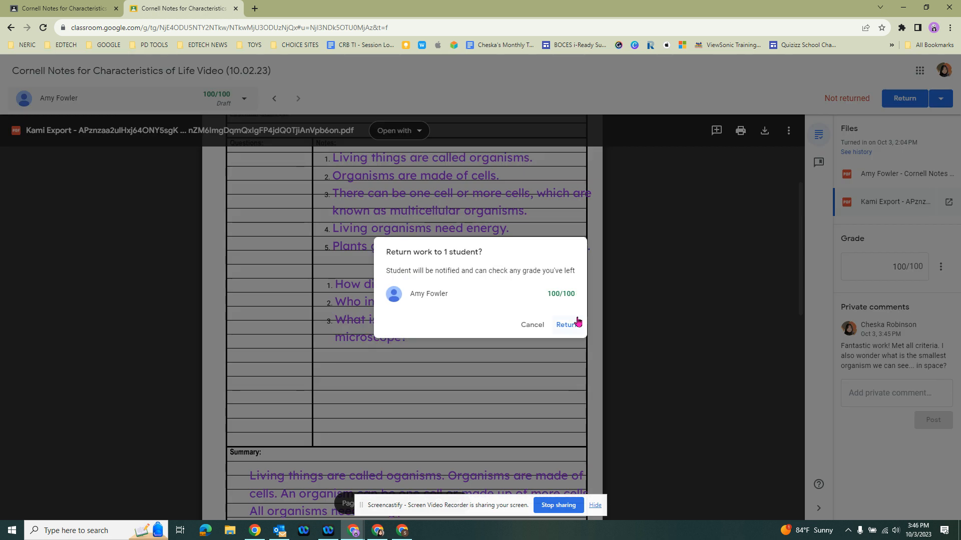
click(573, 327)
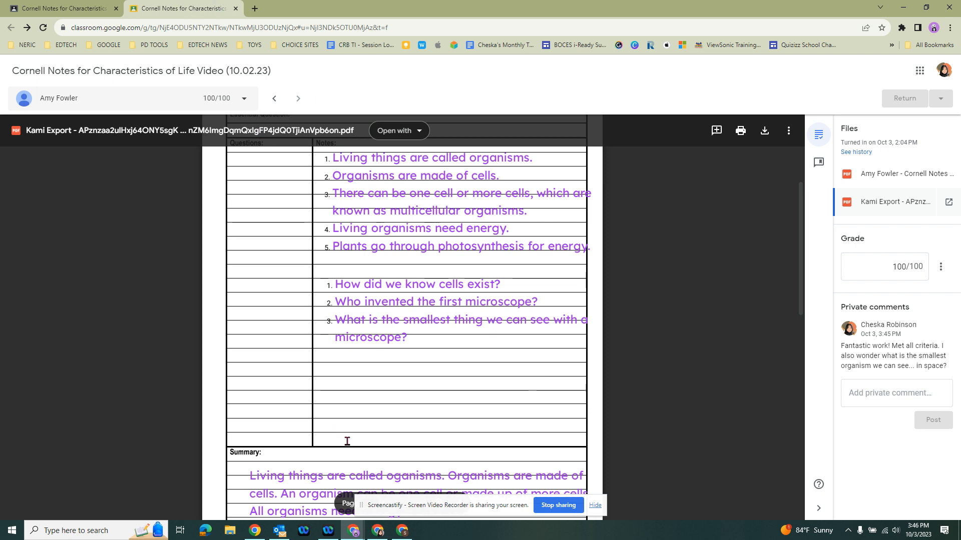
Switch to the student's browser window, reload the assignment page and dismiss the private comments tip
click(905, 10)
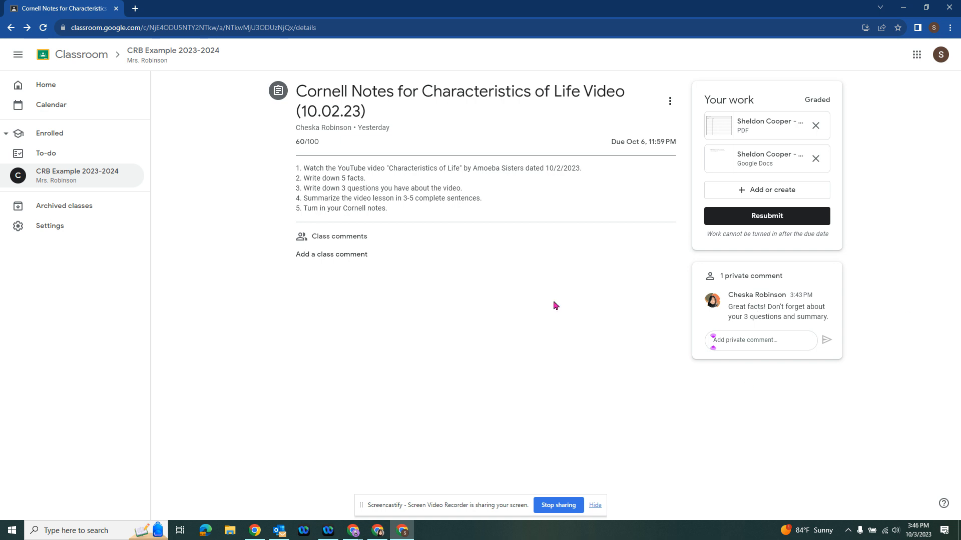
click(43, 28)
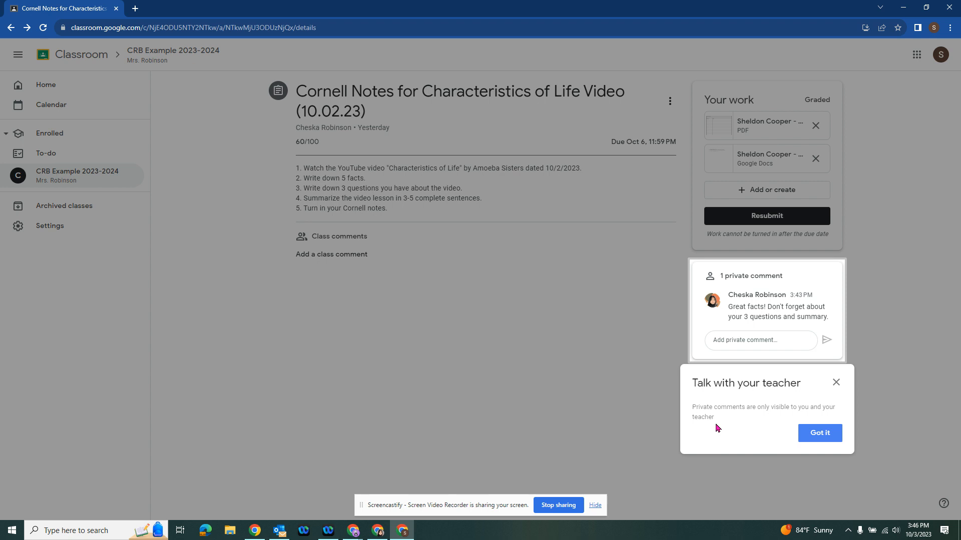
click(836, 384)
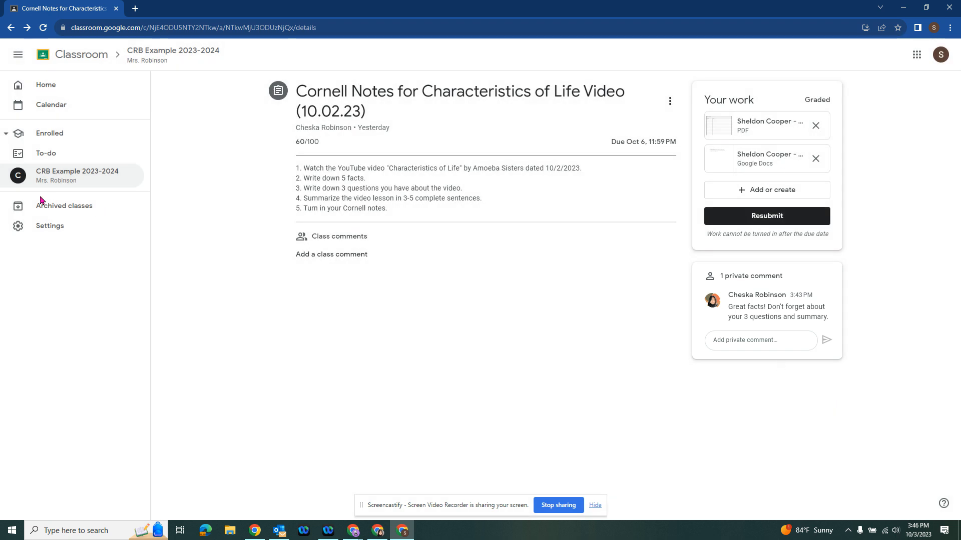
Open the student's to-do list and view the missing and done assignments
click(48, 159)
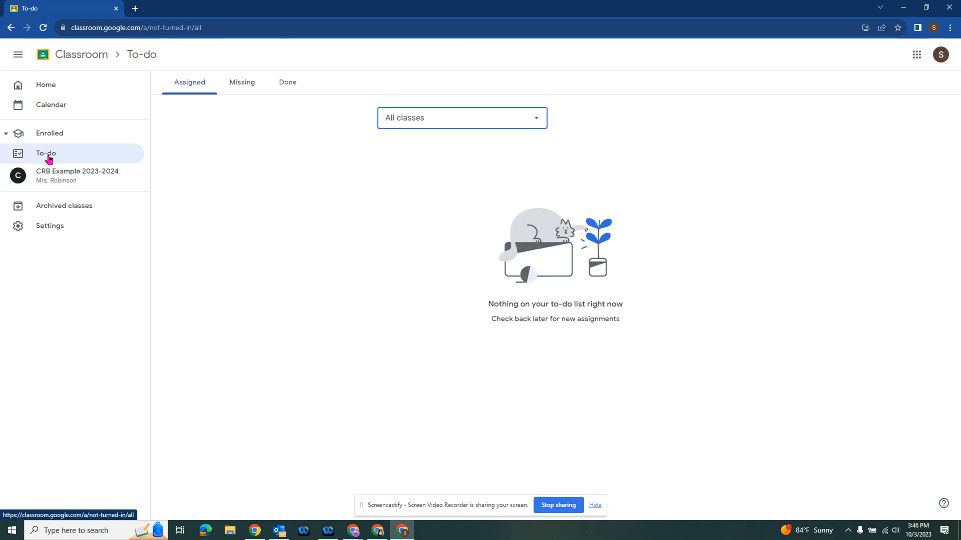
click(254, 89)
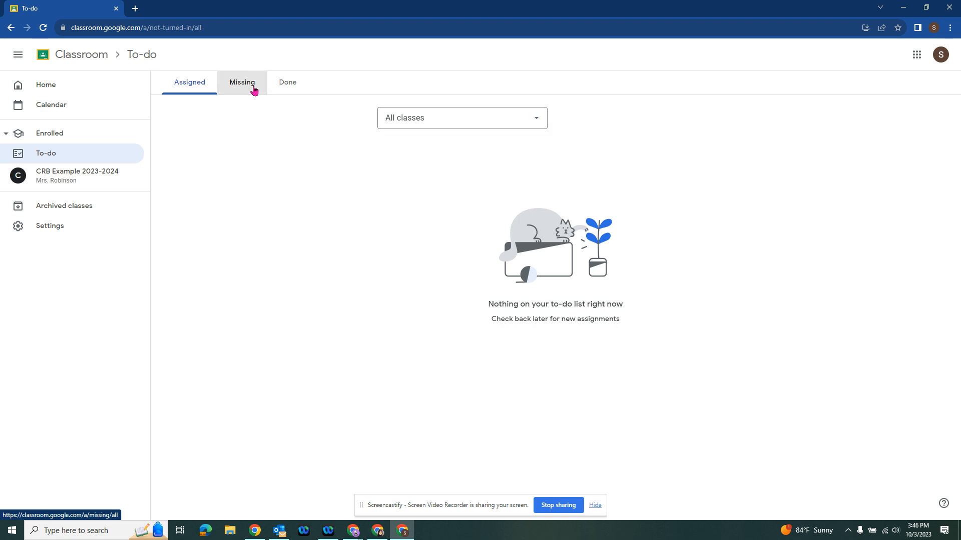
click(295, 81)
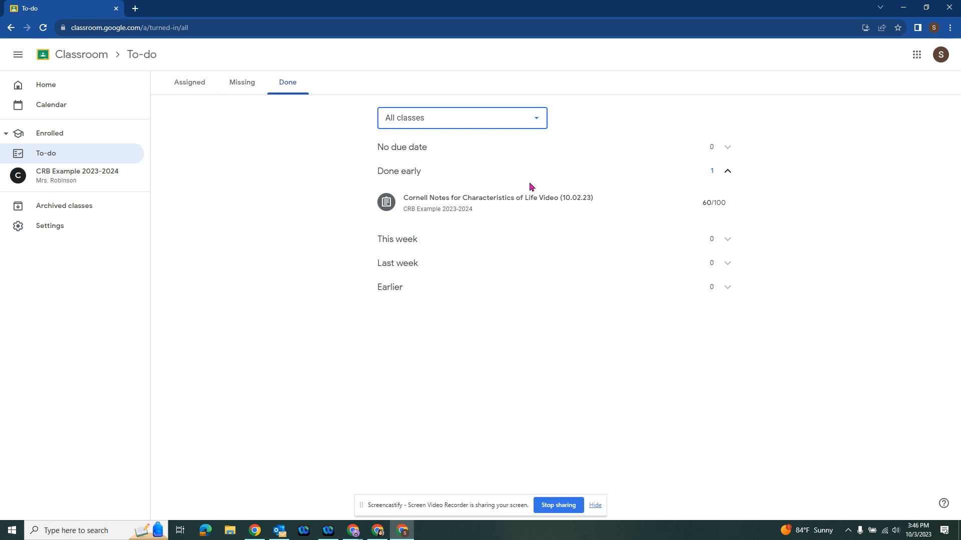
Open the done Cornell Notes assignment and review its resubmission prompt and its options for adding or creating work, without submitting anything
click(723, 210)
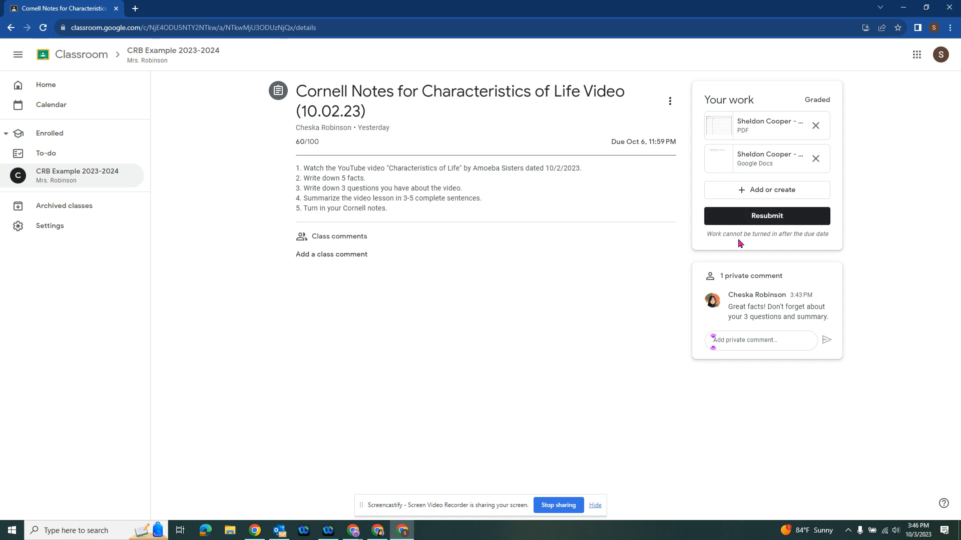
click(766, 216)
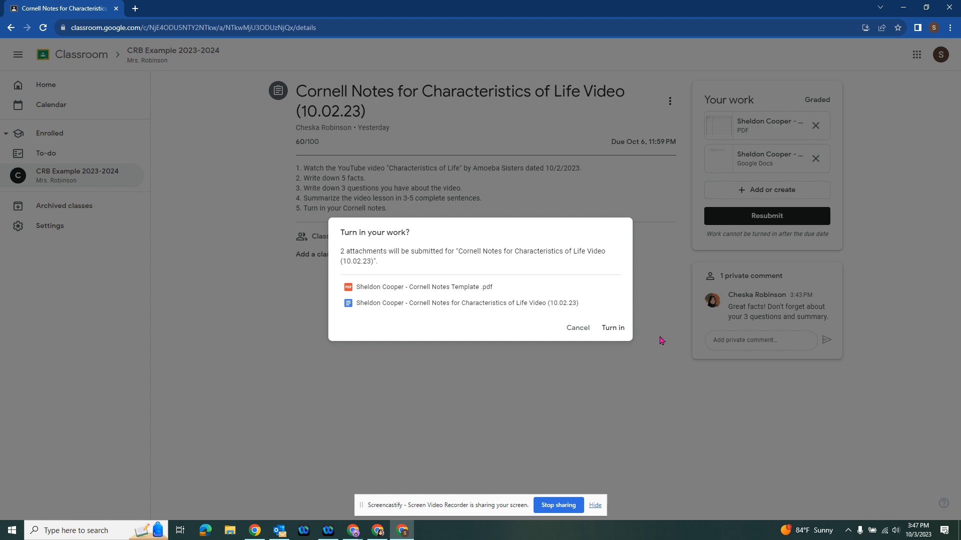
click(589, 328)
click(771, 190)
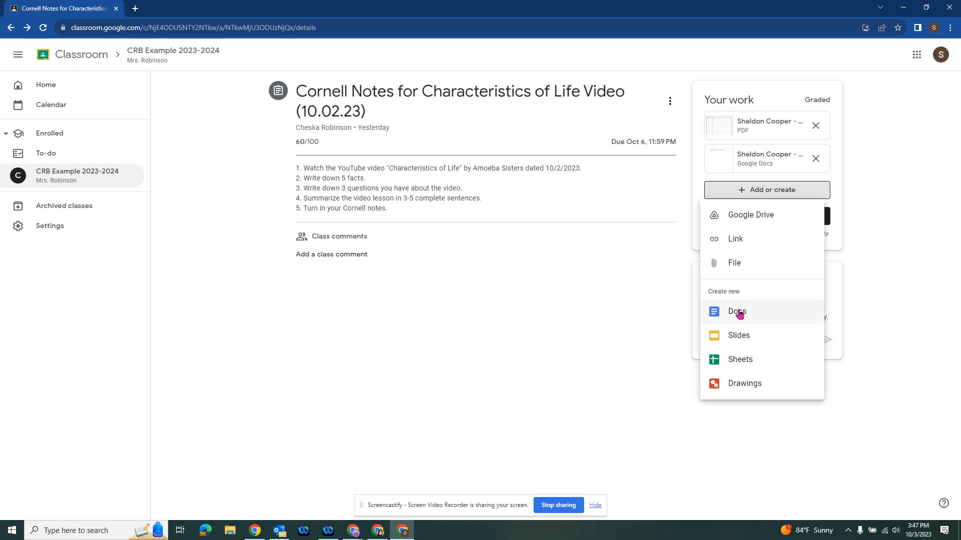
click(673, 322)
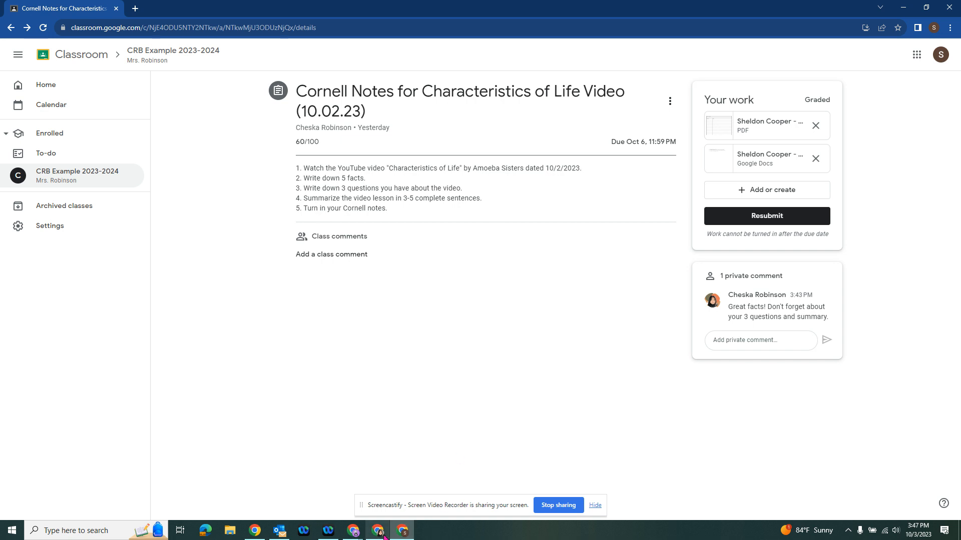
Switch to the teacher's browser window to view the graded submission, and return to the student's window
mouse_move(354, 535)
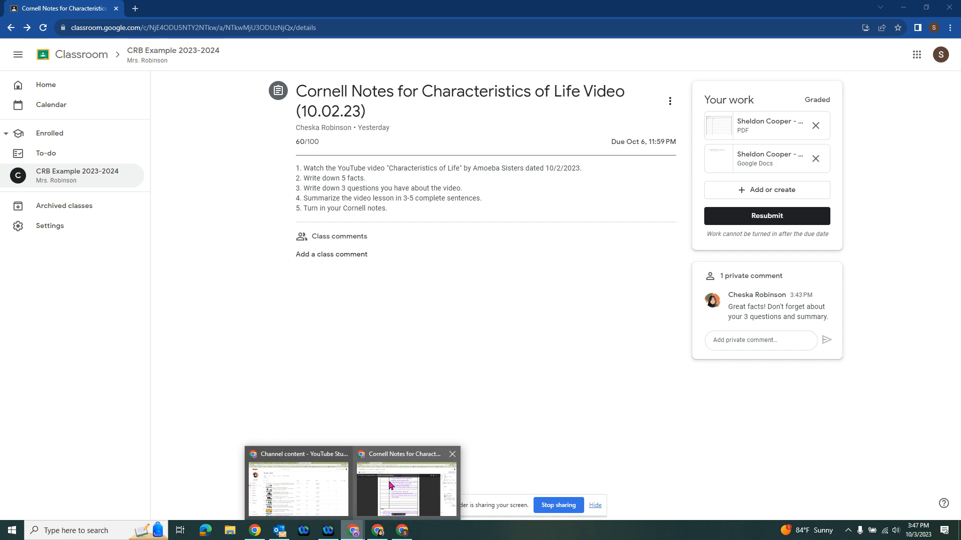
click(416, 459)
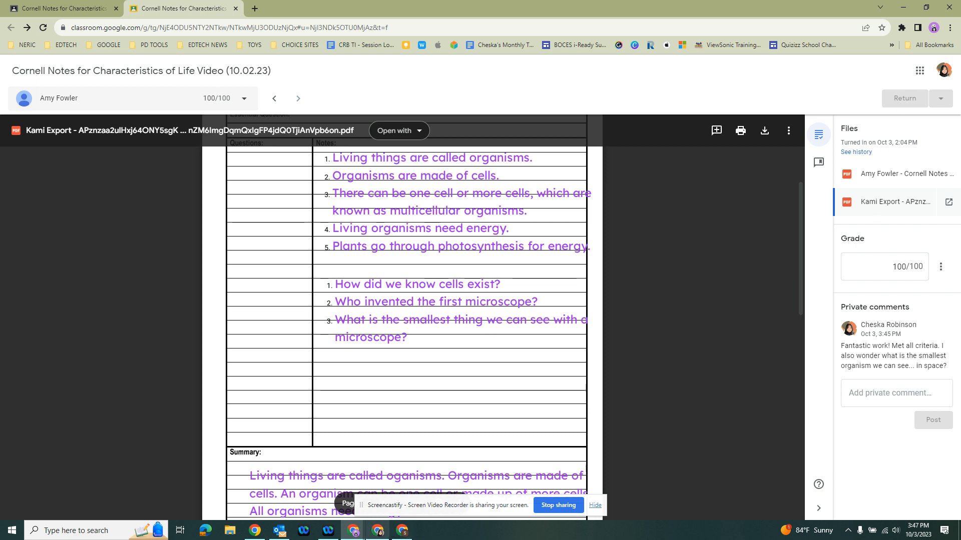
click(406, 535)
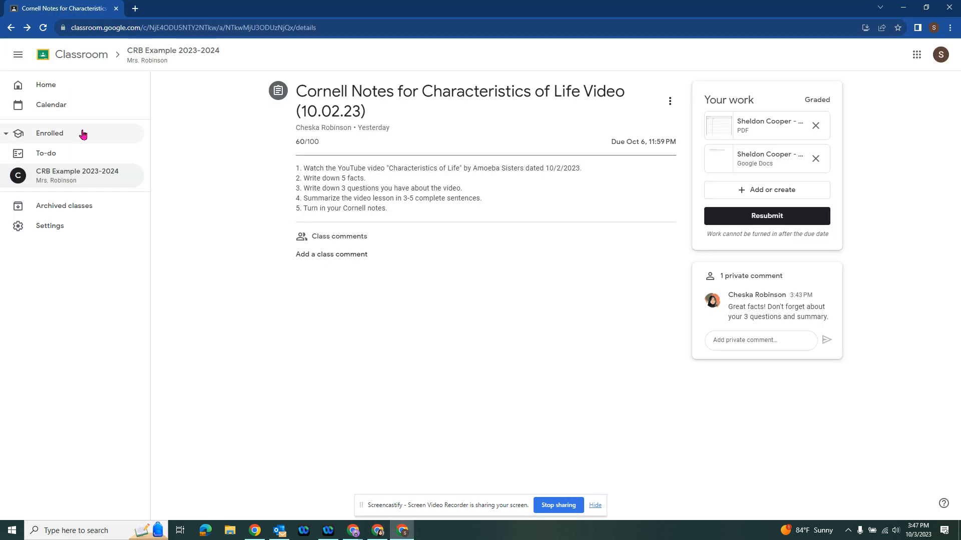
From the CRB Example 2023-2024 class stream, view all of the student's work and check the missing and done assignments
click(74, 172)
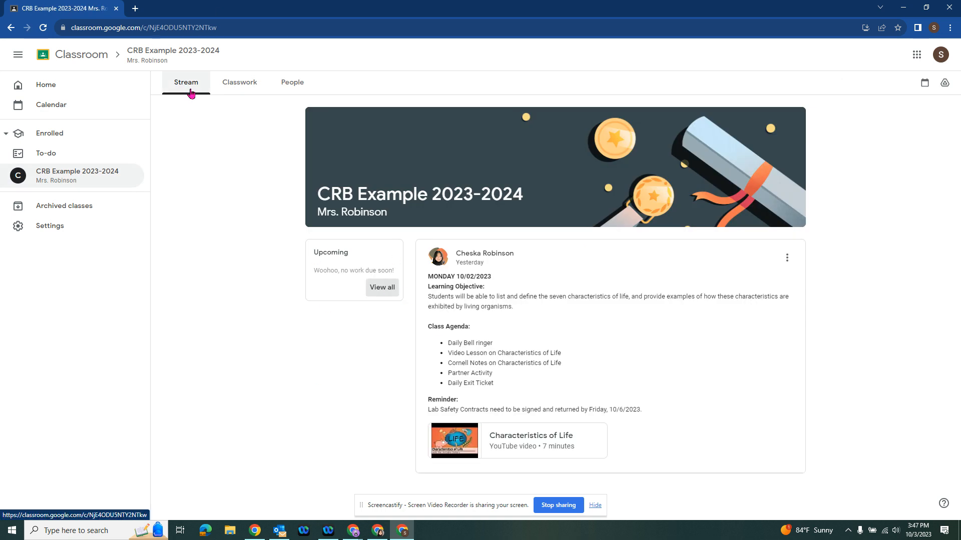
click(381, 288)
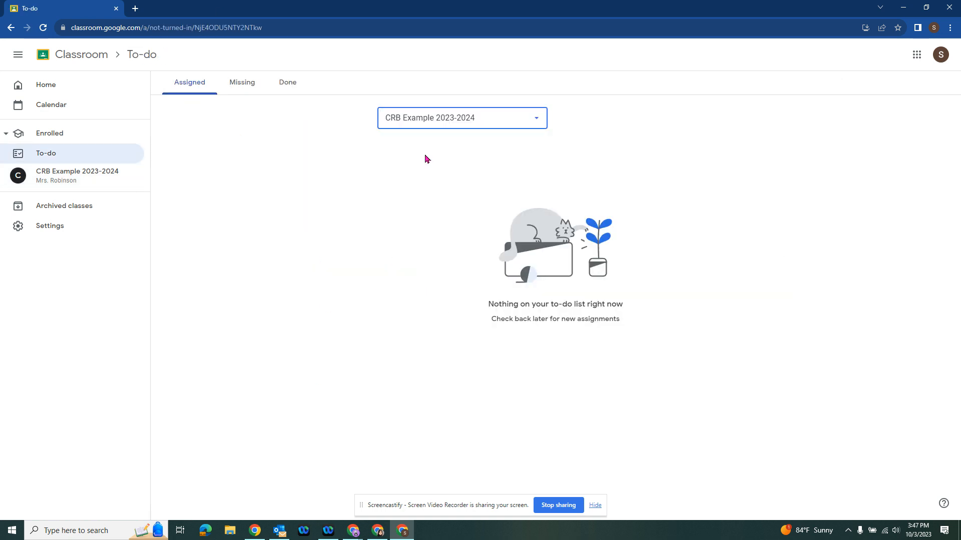
click(235, 86)
click(290, 86)
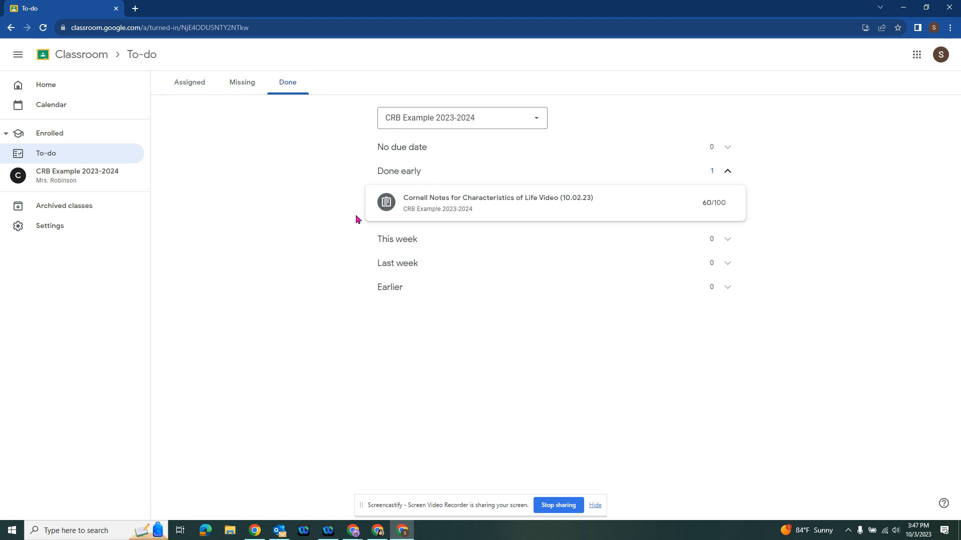